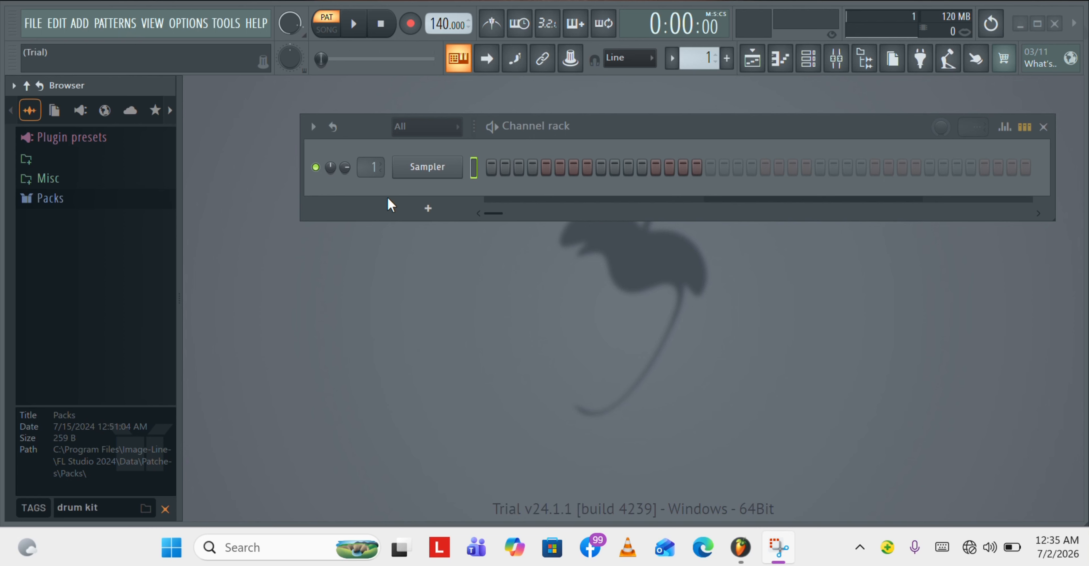
Replace the browser's search text with "kick" to find kick samples.
left_click(101, 507)
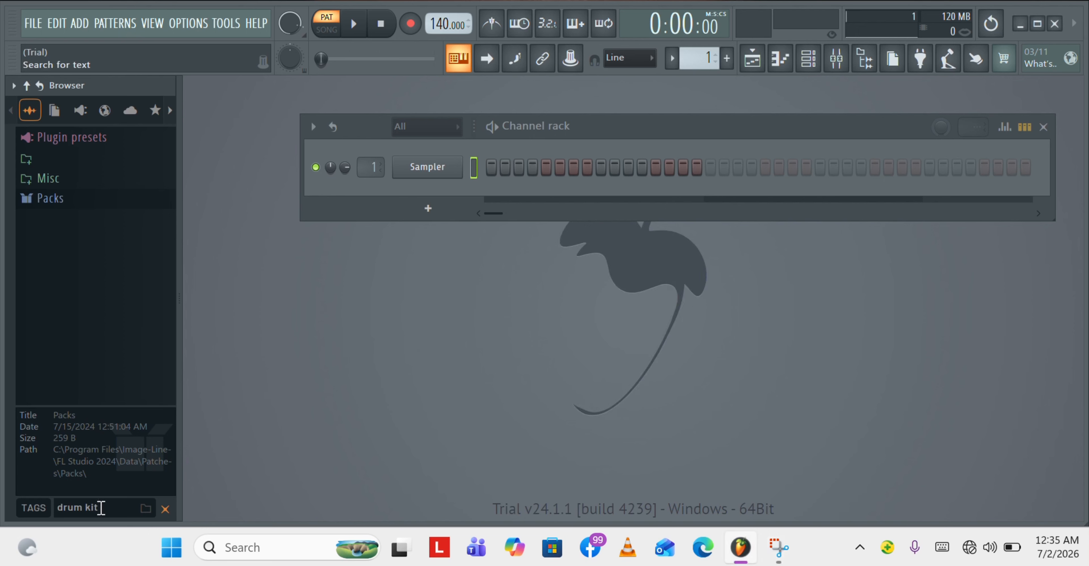
key("BackSpace")
key("BackSpace")
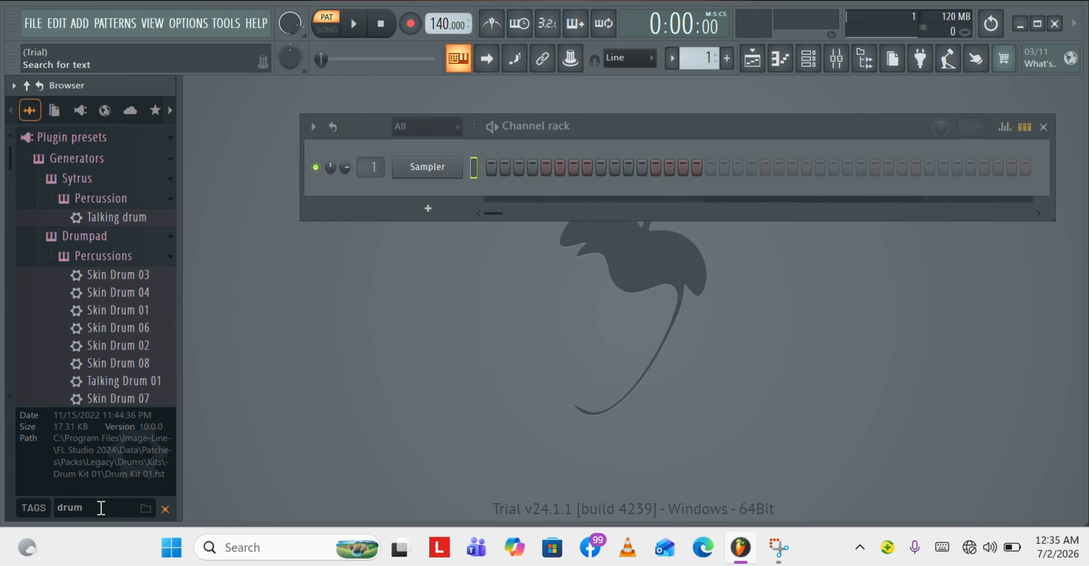
key("BackSpace")
key("BackSpace")
key("BackSpace")
key("BackSpace")
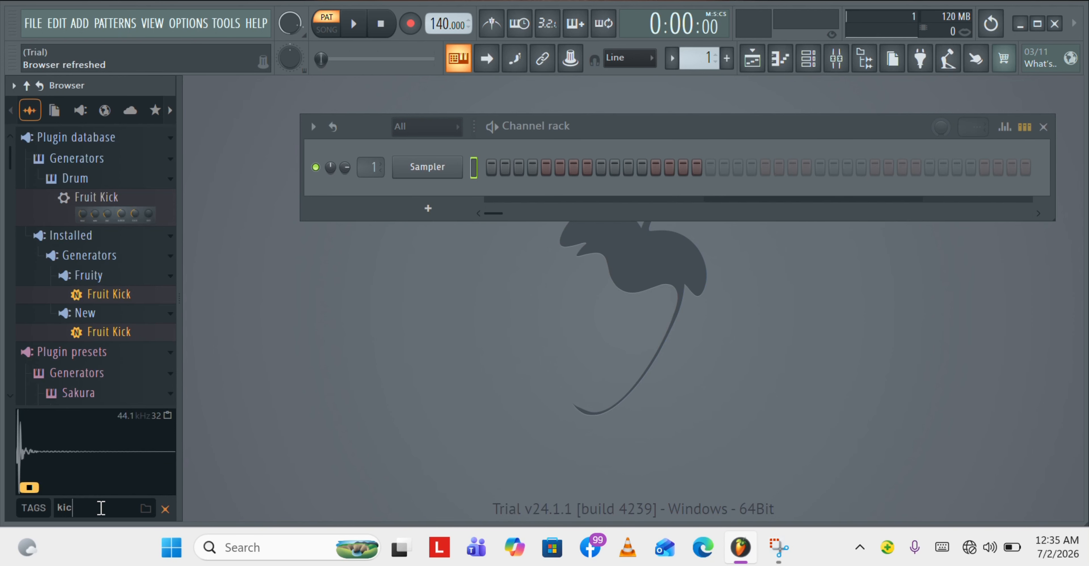
type("k")
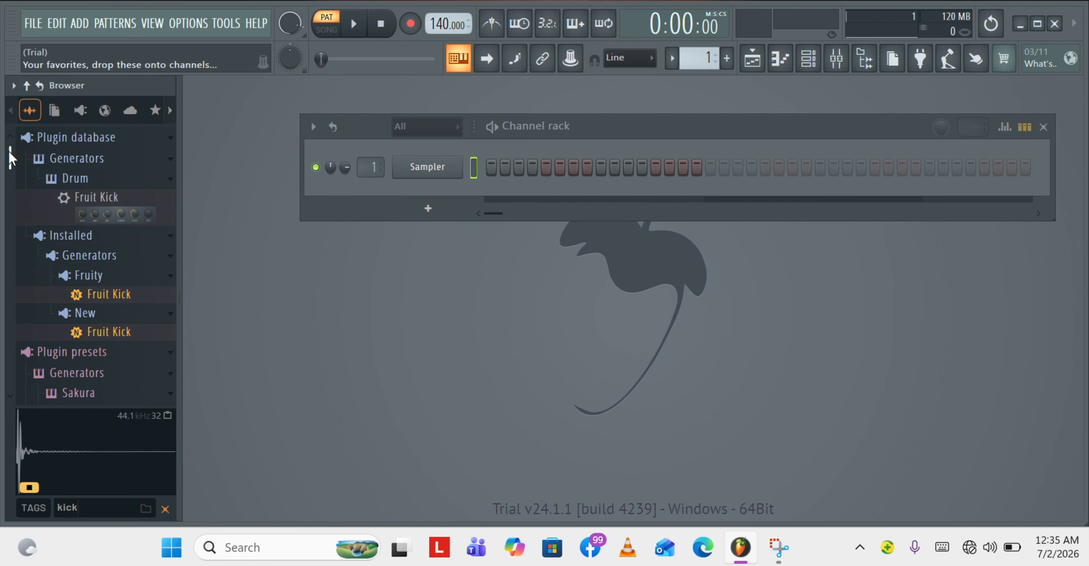
Audition the kick samples in the Groove Bias kit one after another to compare their sounds.
left_click_drag(9, 157, 12, 224)
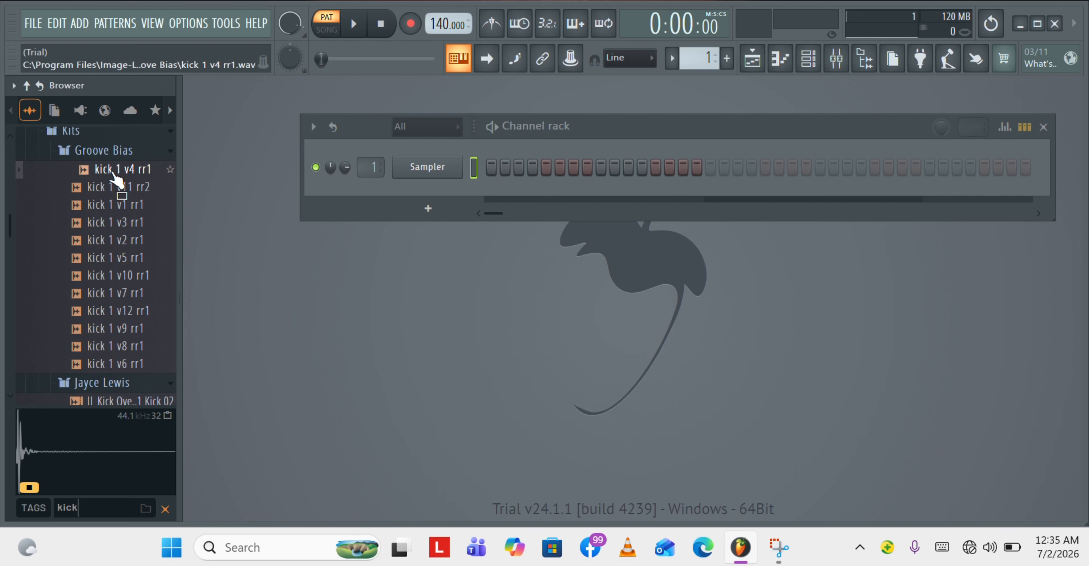
left_click(114, 175)
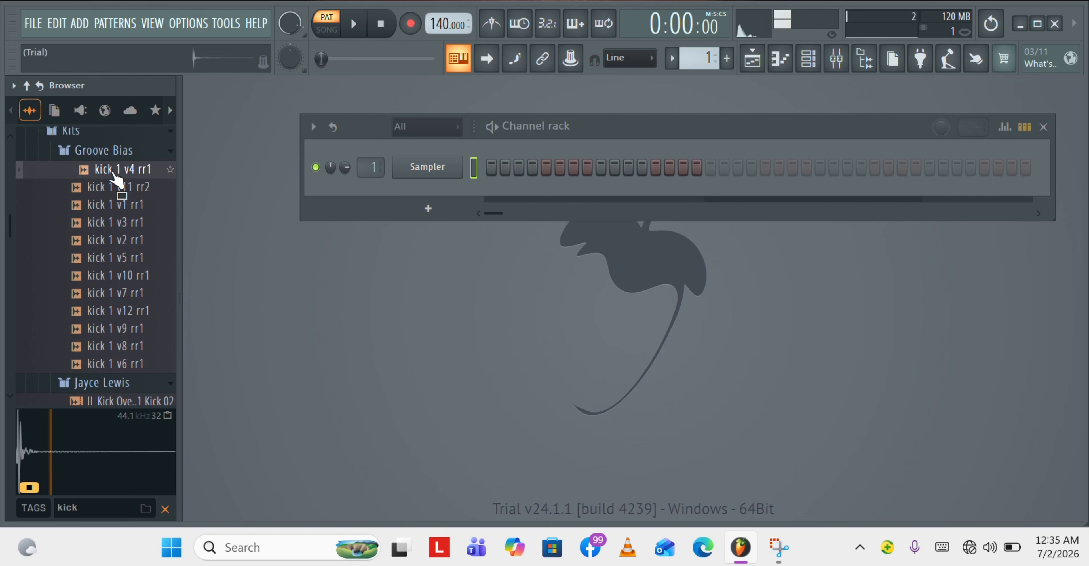
key("Down")
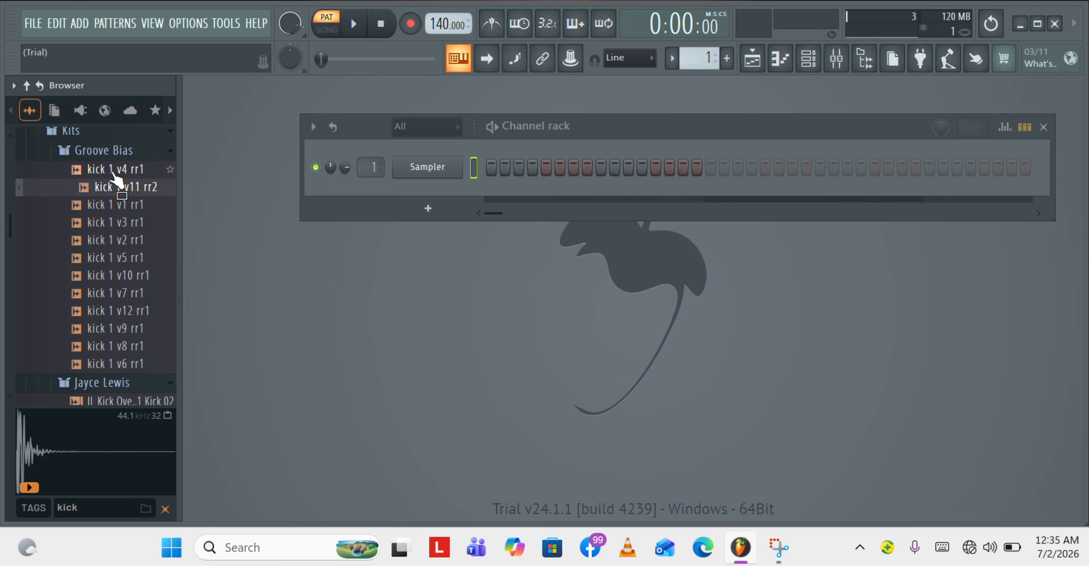
key("Down")
key("Down")
key("Down")
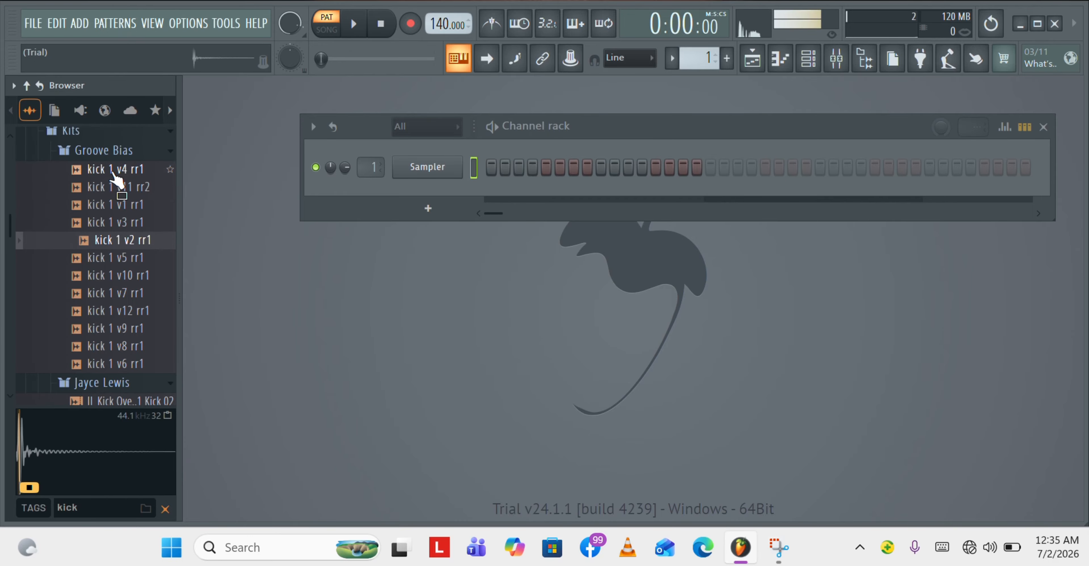
key("Down")
key("Down")
key("Down")
key("Down")
key("Down")
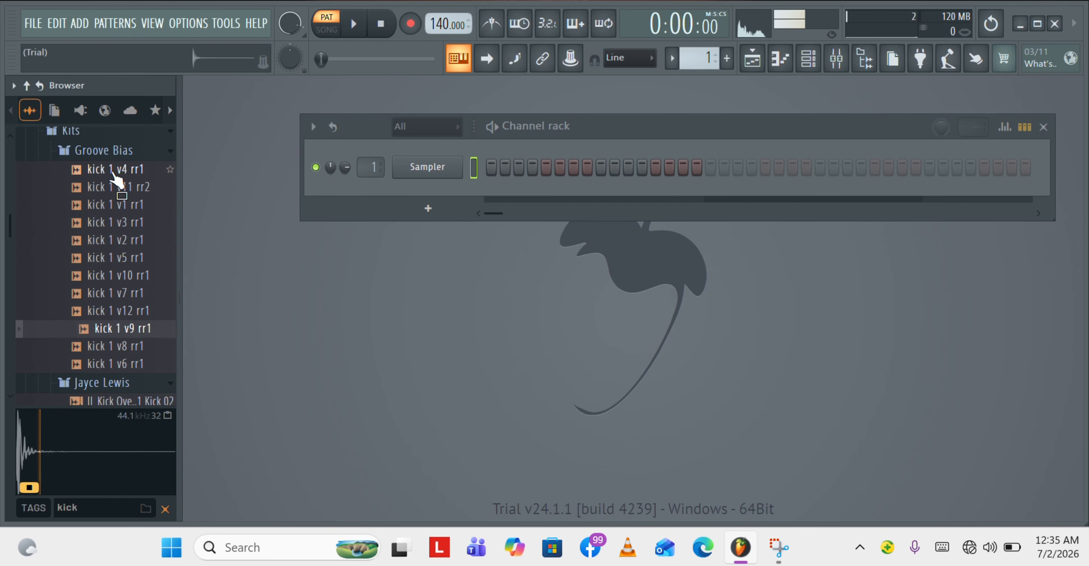
key("Up")
key("Down")
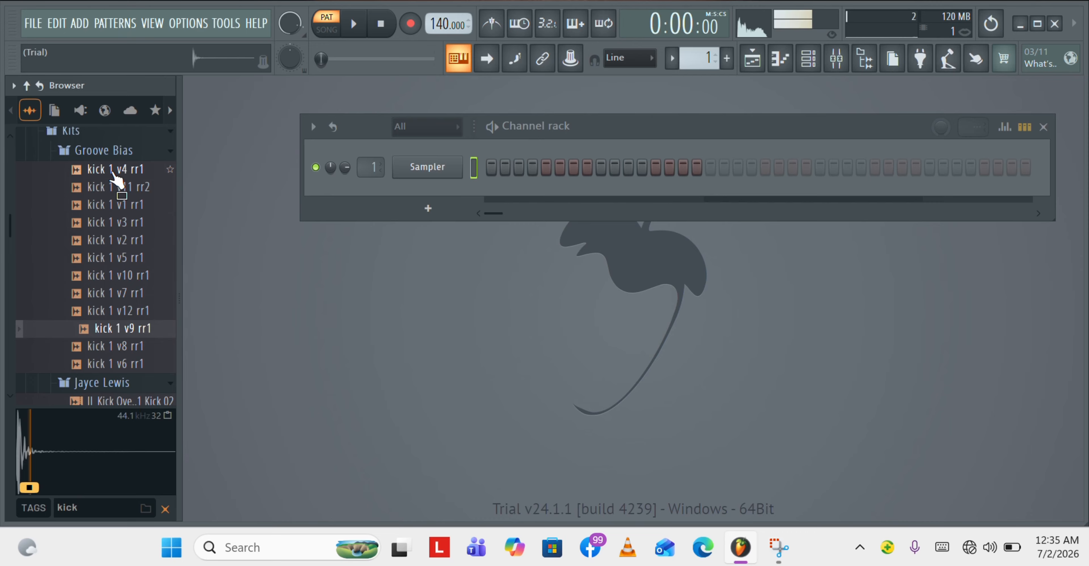
key("Up")
key("Down")
key("Down")
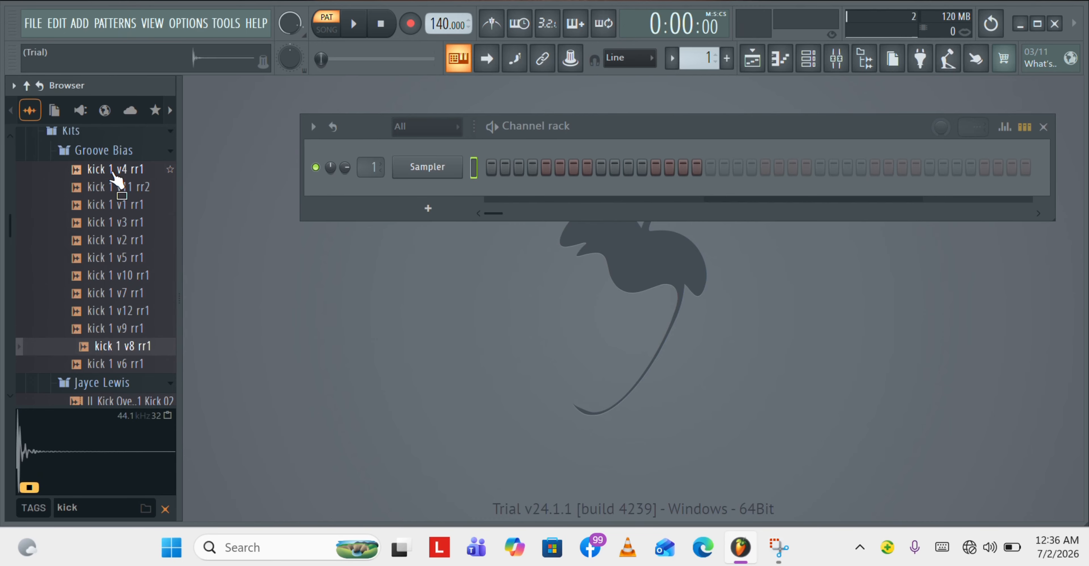
key("Down")
key("Up")
key("Up")
key("Up")
key("Up")
key("Up")
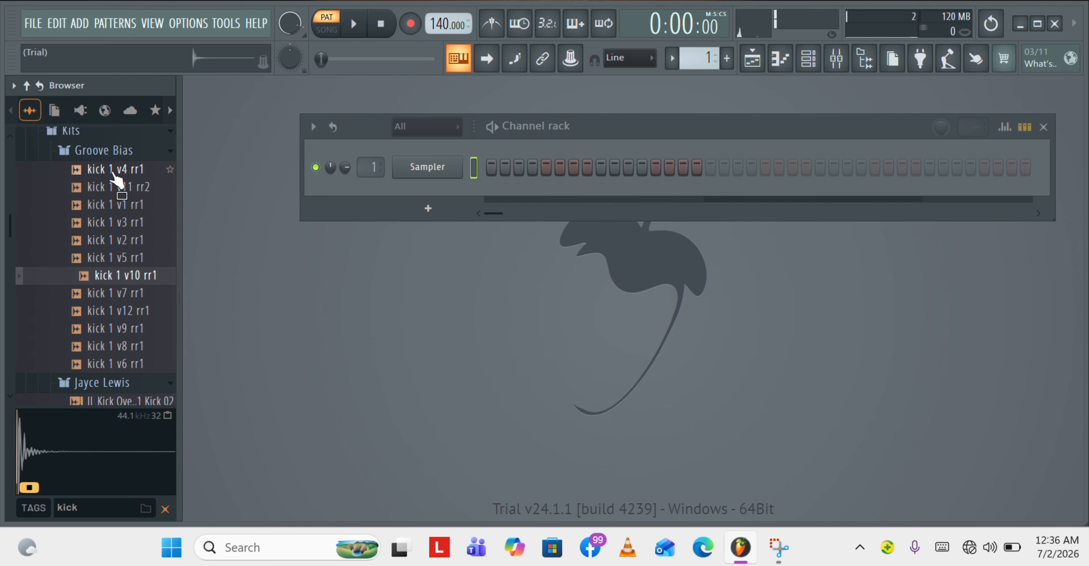
key("Up")
key("Up")
key("Up")
key("Up")
key("Up")
key("Up")
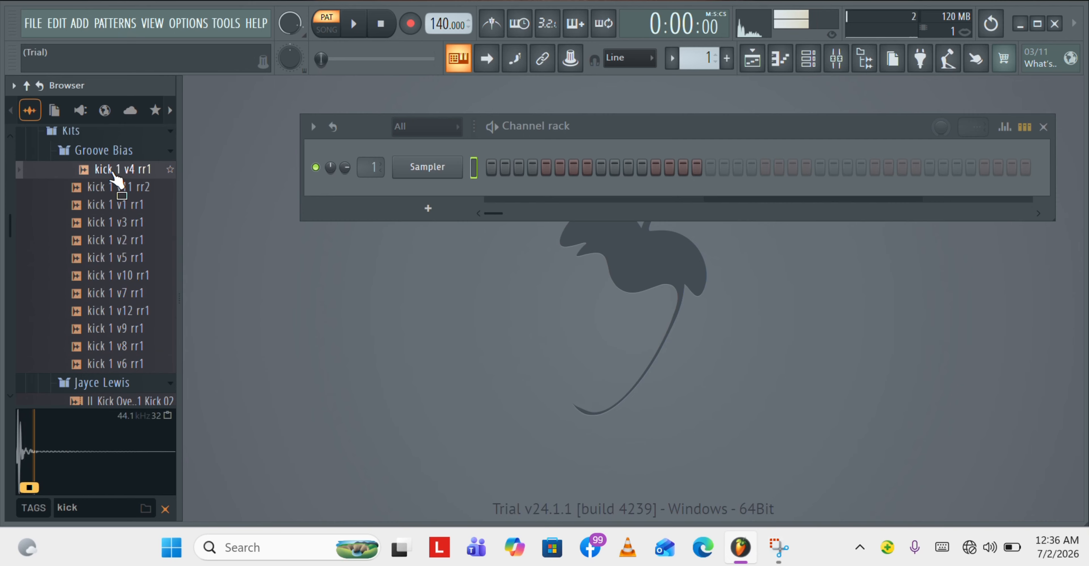
key("Down")
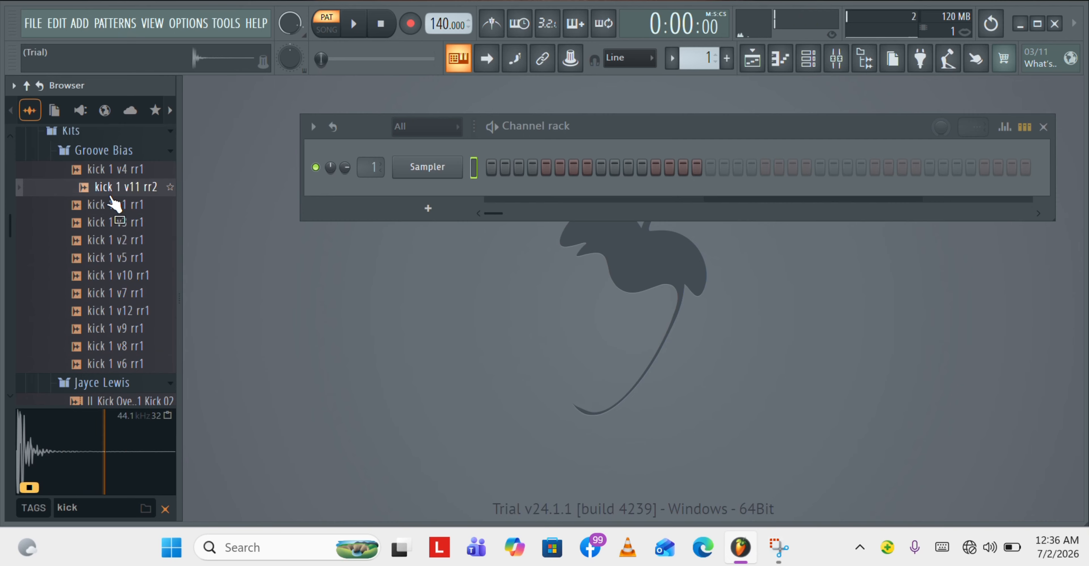
Load the "kick 1 v12 rr1" sample from the Groove Bias kit into the Sampler channel.
left_click(105, 313)
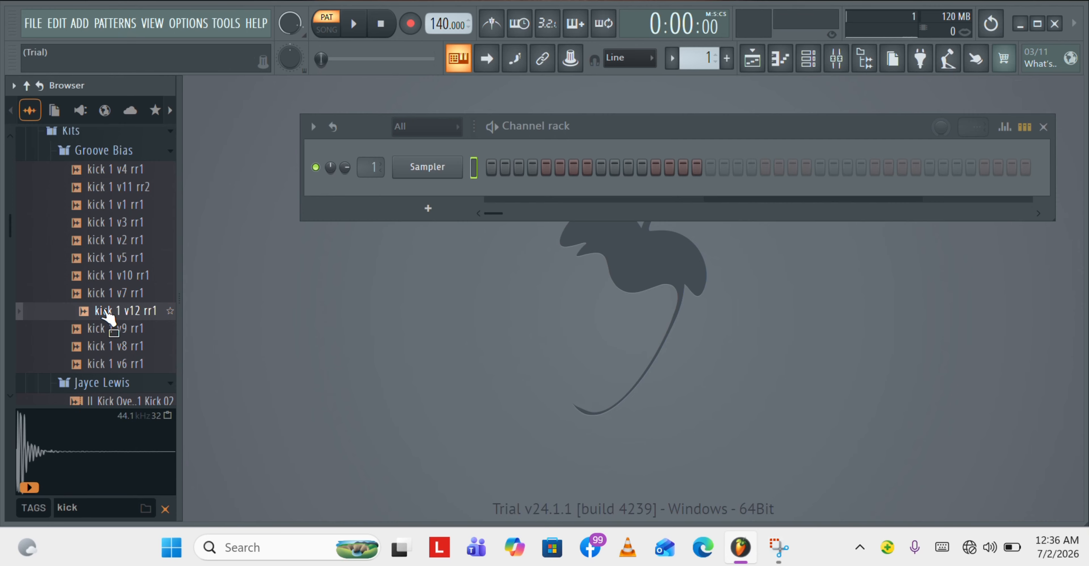
left_click_drag(108, 315, 427, 166)
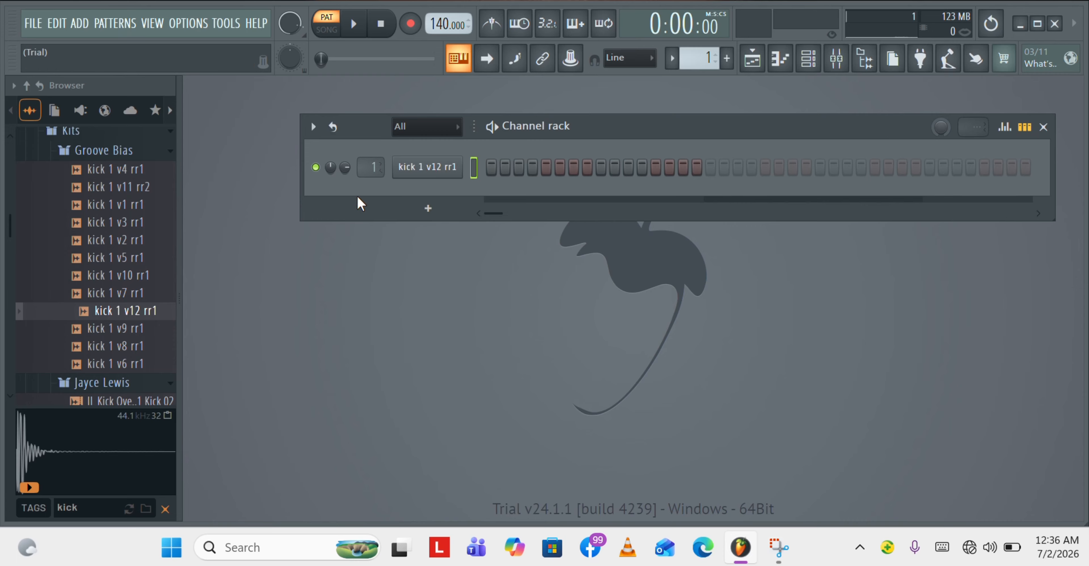
left_click(80, 313)
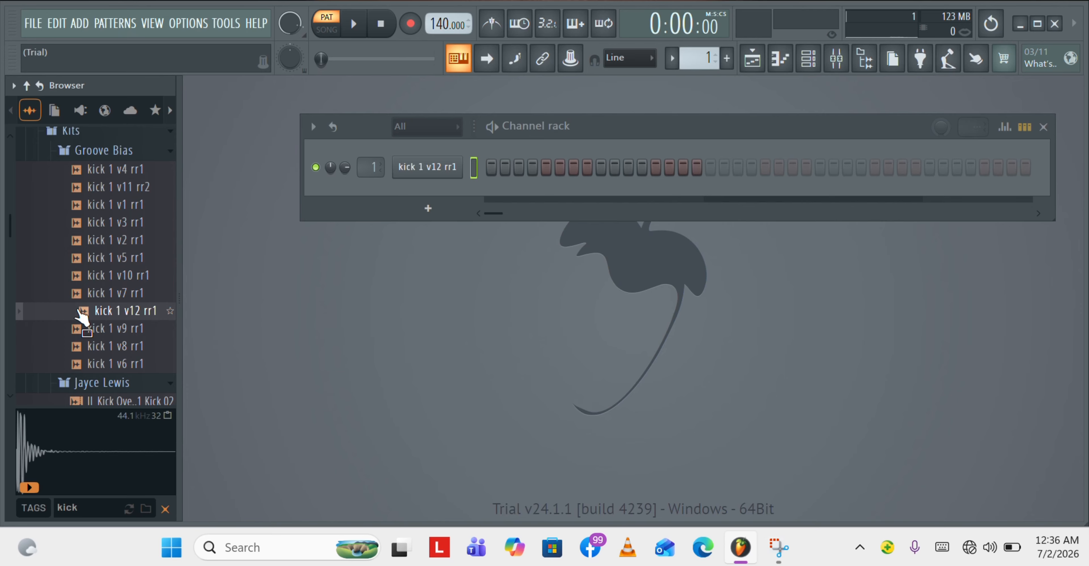
Replace the browser's search text with "snare" to find snare samples.
left_click(92, 507)
key("BackSpace")
key("BackSpace")
key("BackSpace")
key("BackSpace")
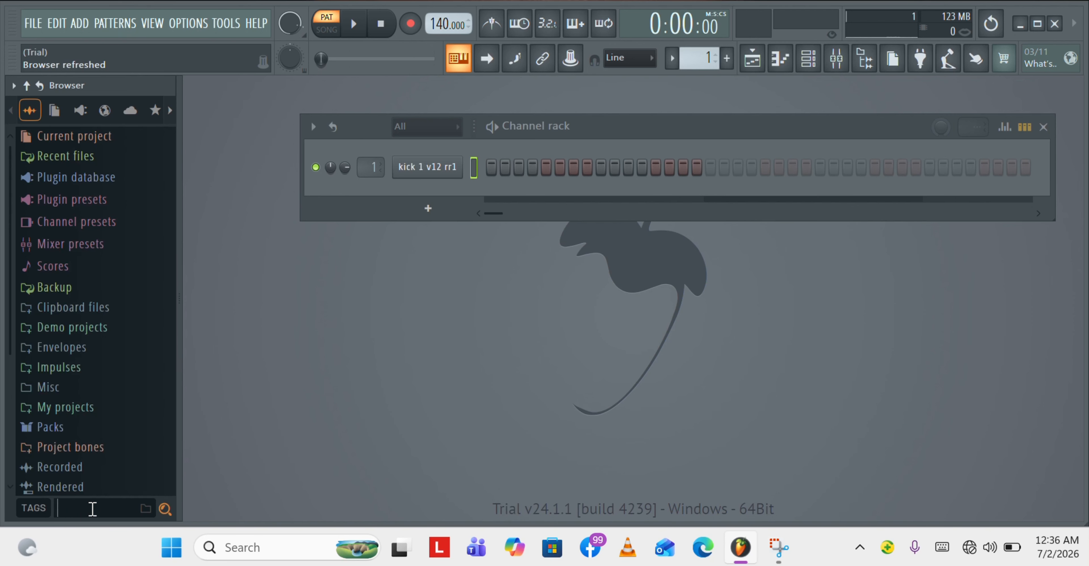
type("snar")
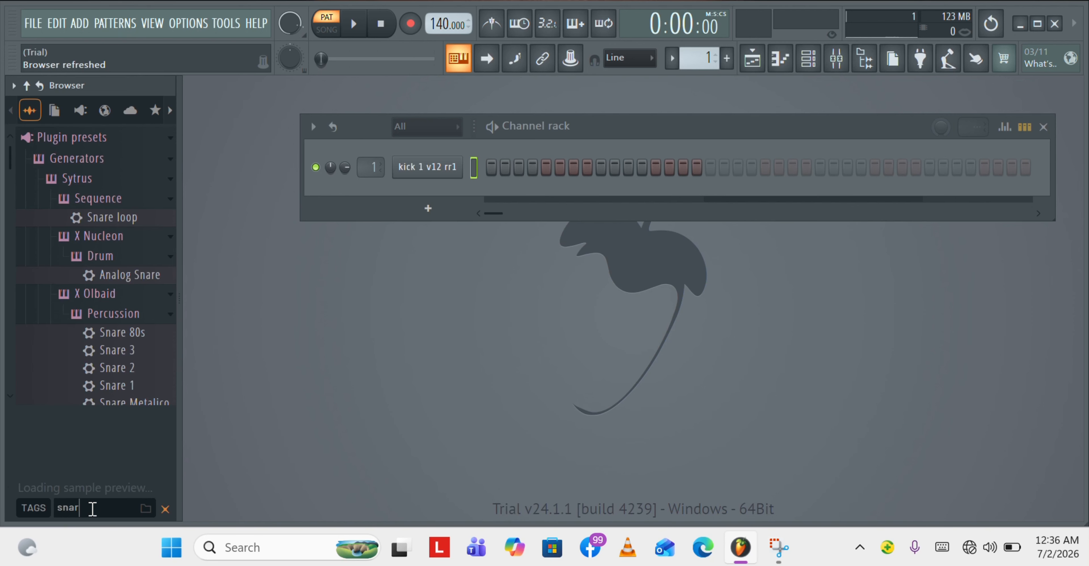
type("e")
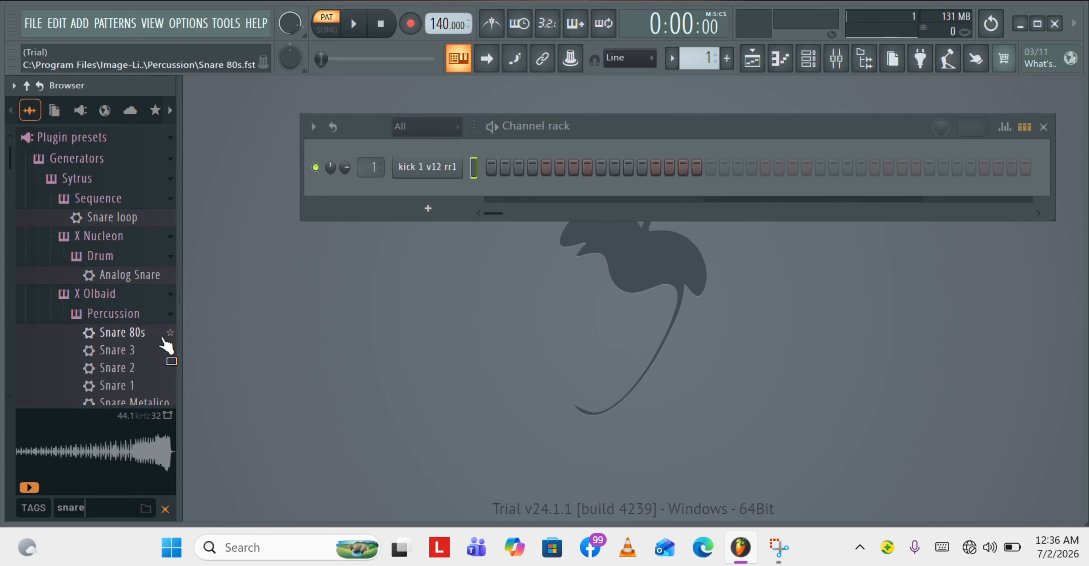
Audition the samples in the Snare folder of Drum Samples, starting from FL FPC Snare 8.
left_click_drag(10, 153, 17, 207)
left_click(91, 237)
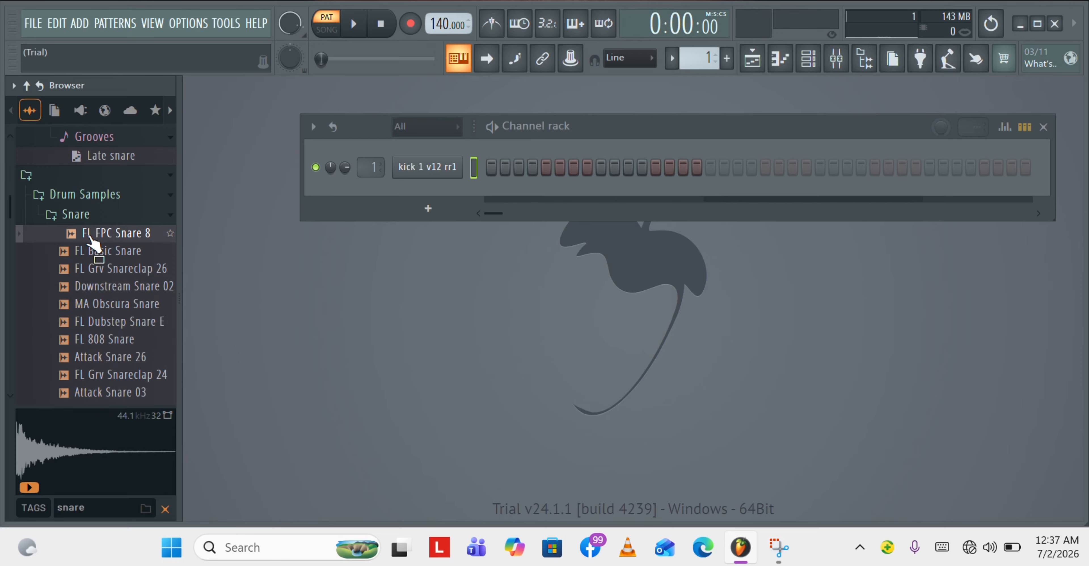
key("Down")
key("Down")
key("Down")
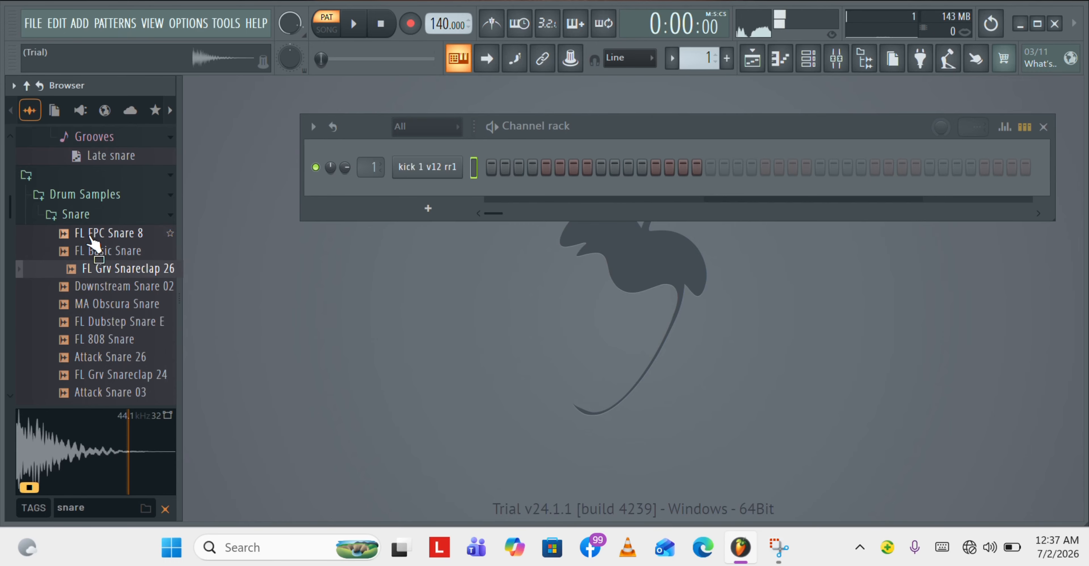
key("Down")
key("Down")
key("Down")
key("Down")
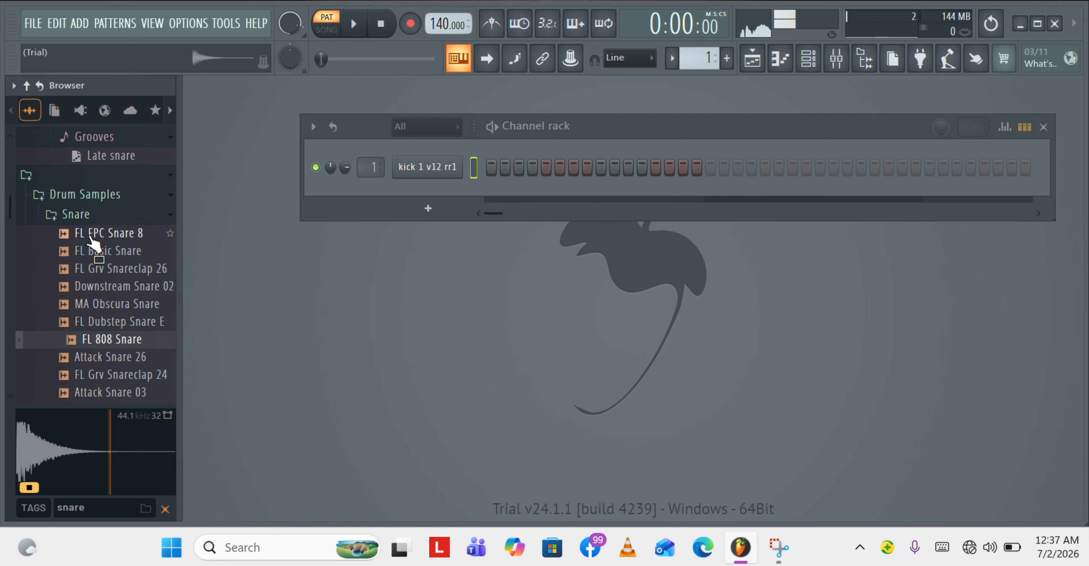
key("Down")
key("Down")
key("Down")
key("Down")
key("Down")
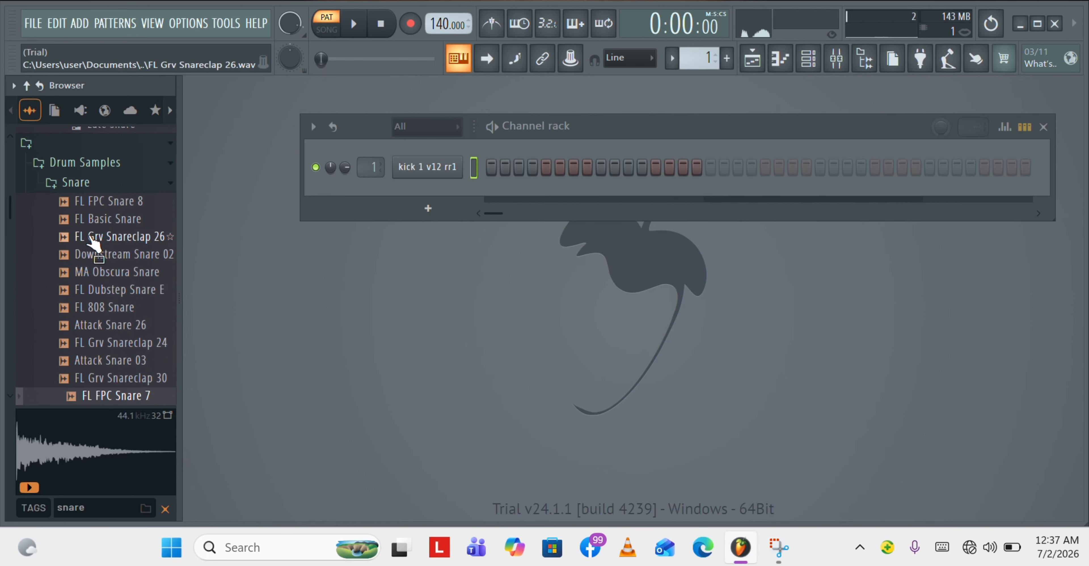
key("Down")
key("Down")
key("Down")
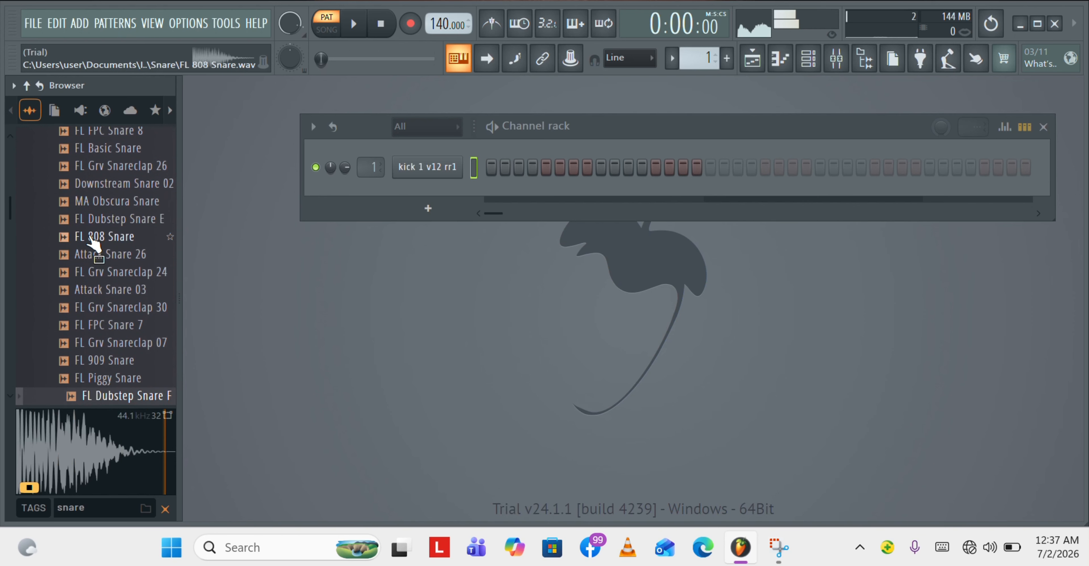
key("Up")
key("Down")
key("Down")
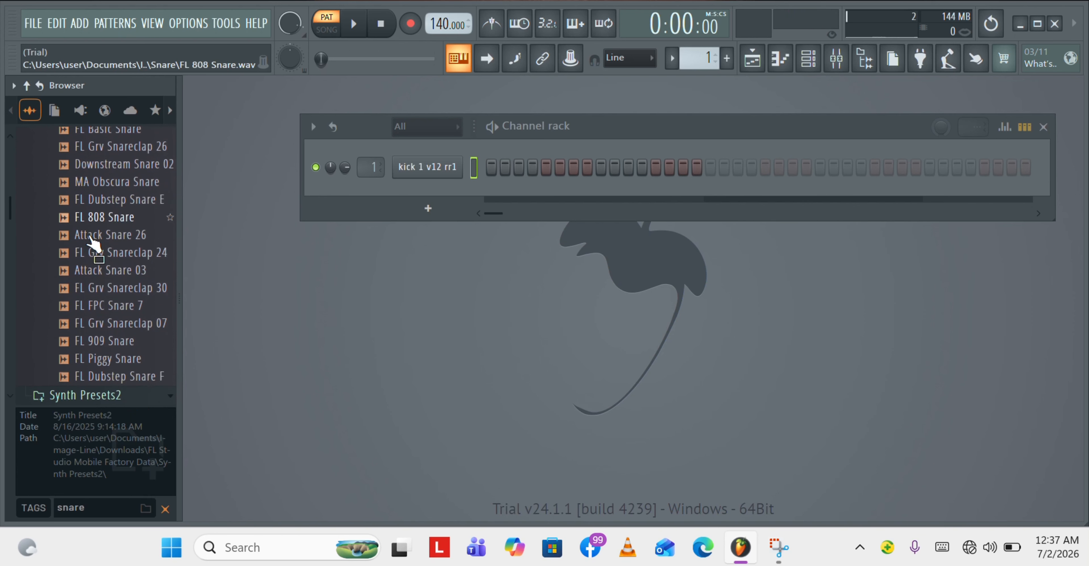
Add the FL Piggy Snare sample to the channel rack as a new channel below the kick.
left_click(103, 359)
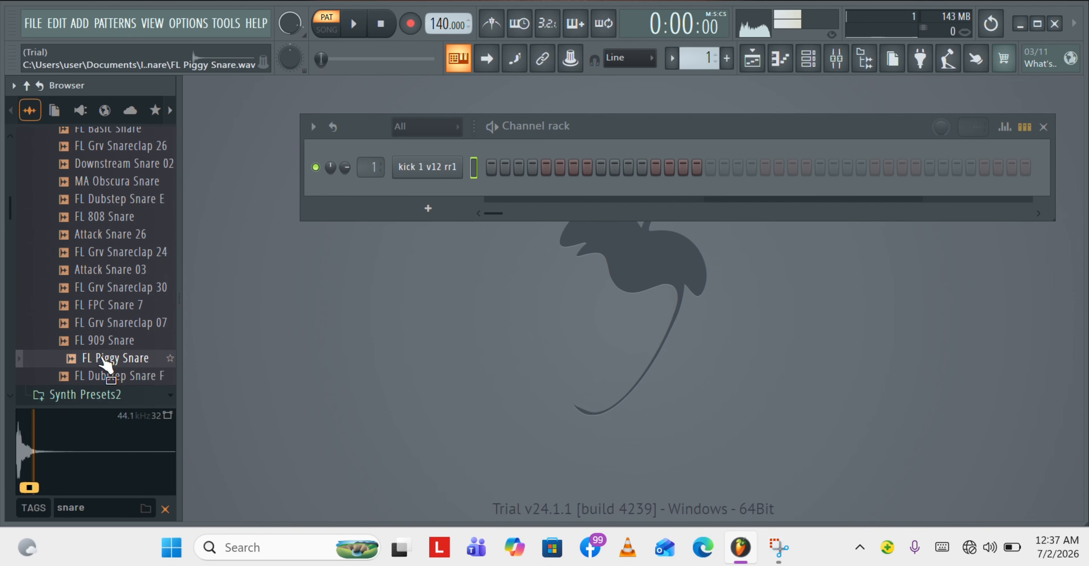
left_click_drag(103, 359, 430, 178)
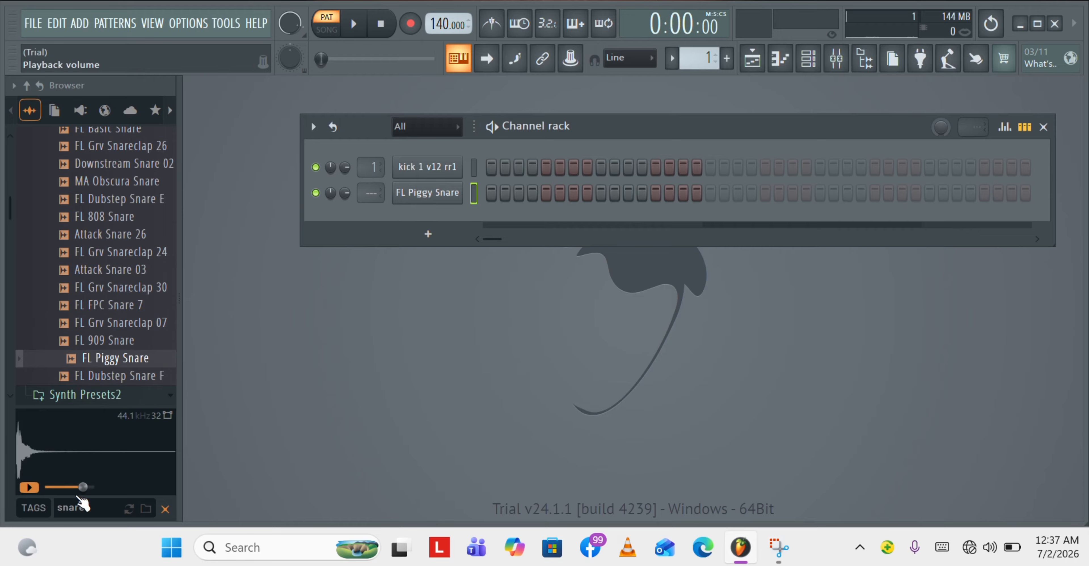
Search the browser for "hat" and audition the samples in the Hat folder of Drum Samples, starting from Attack Hat 06.
left_click(70, 508)
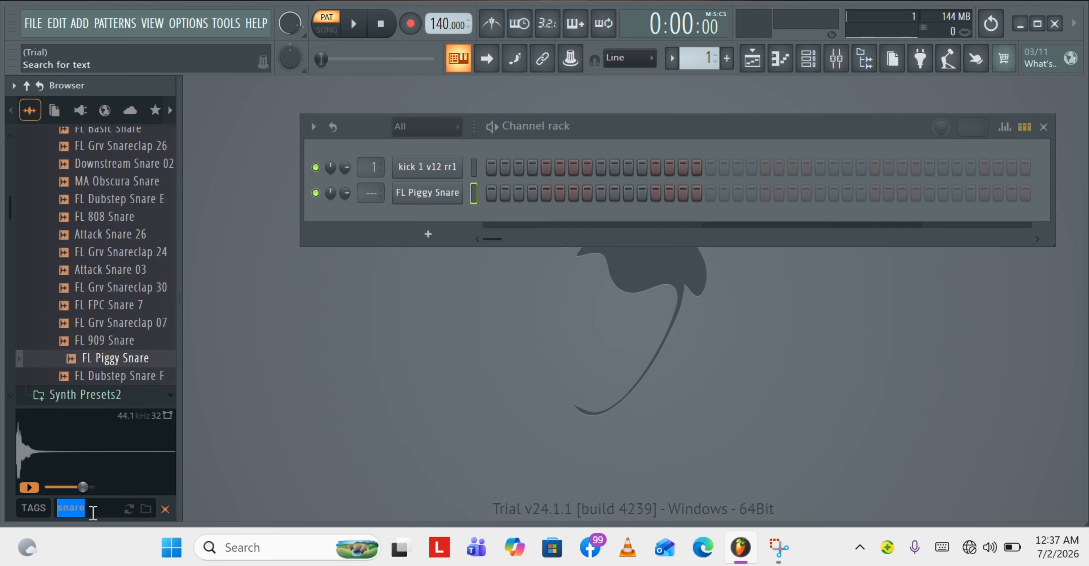
type("hat")
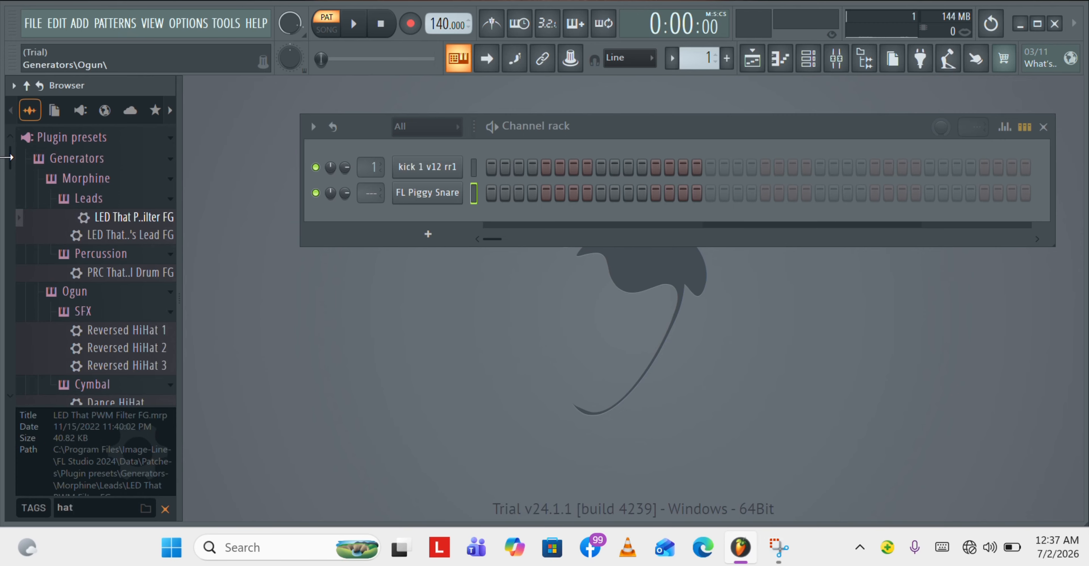
left_click_drag(10, 160, 27, 230)
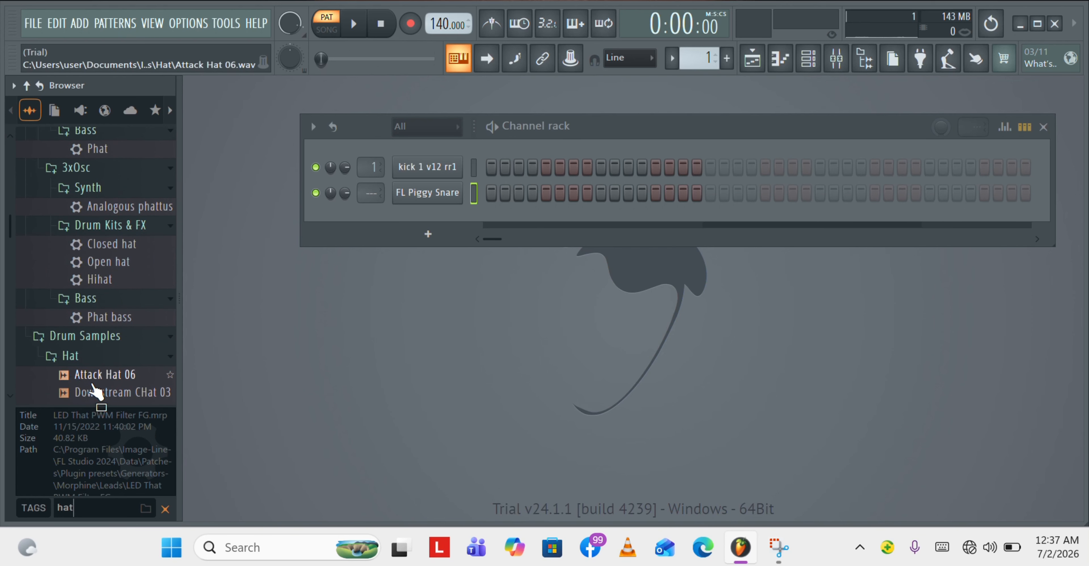
left_click(93, 380)
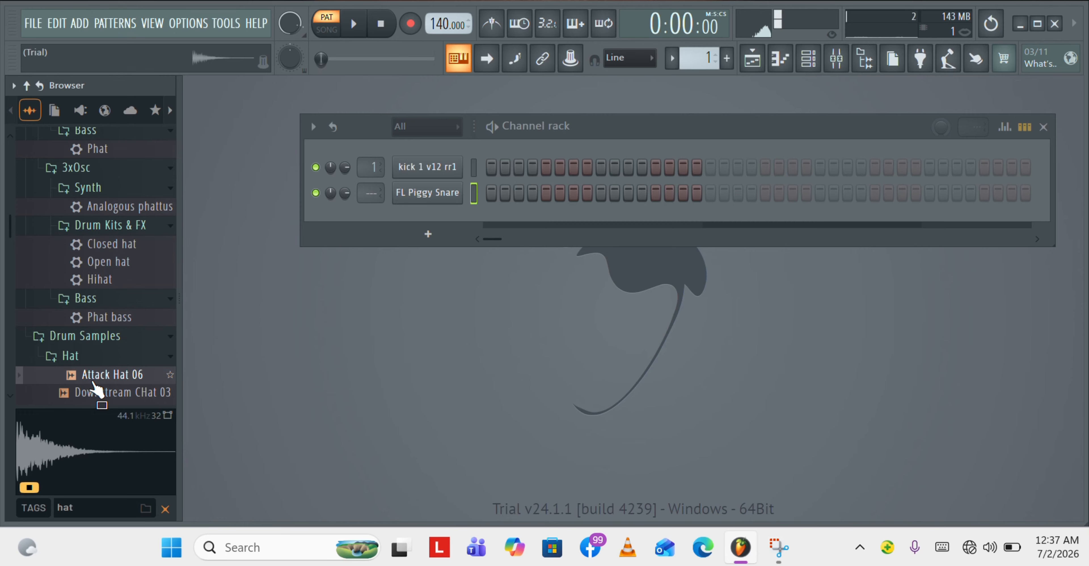
key("Down")
key("Down")
key("Down")
key("Down")
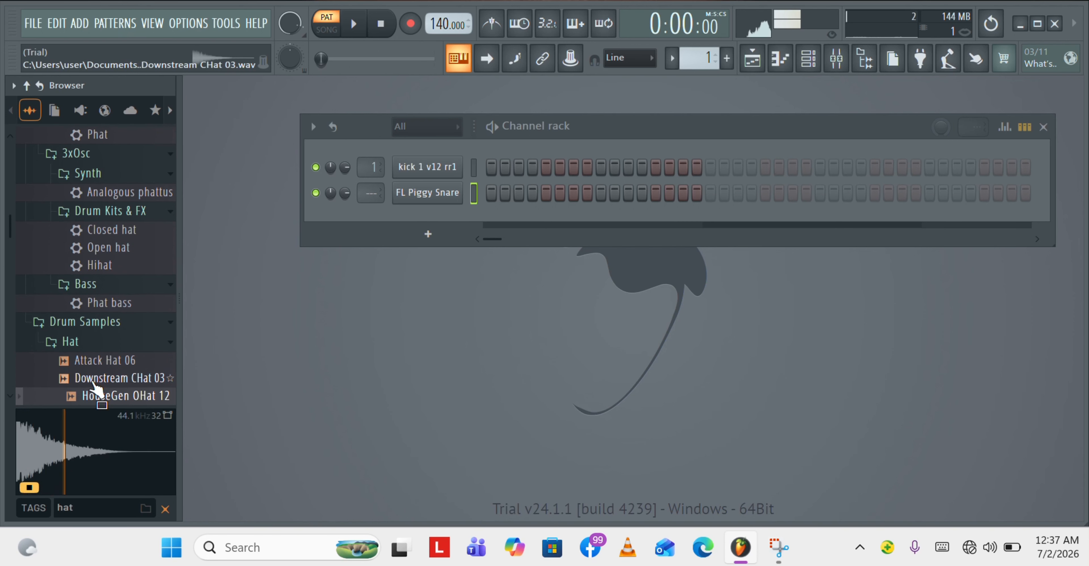
key("Down")
key("Down")
key("Down")
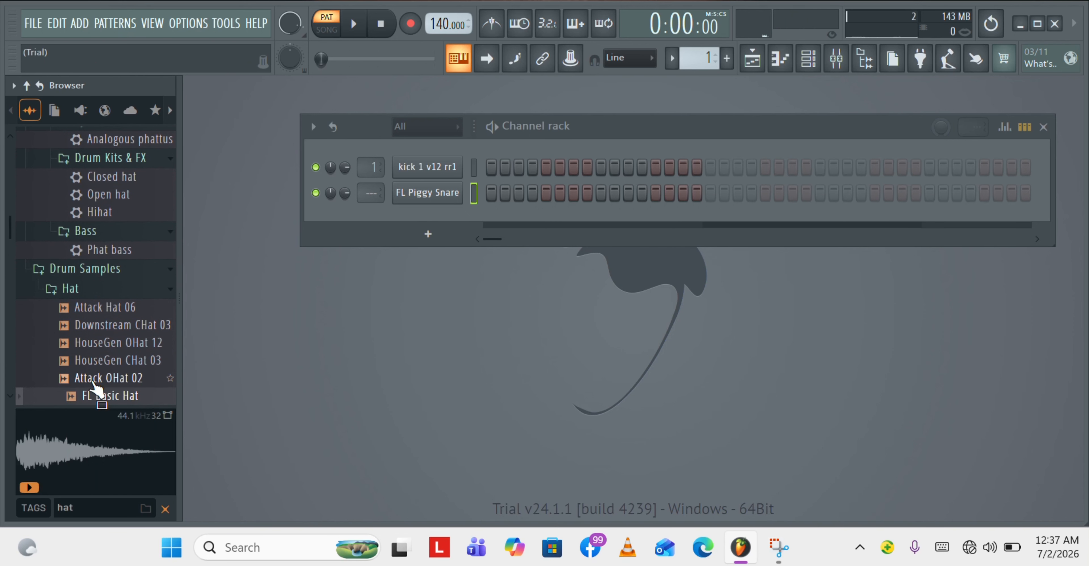
key("Down")
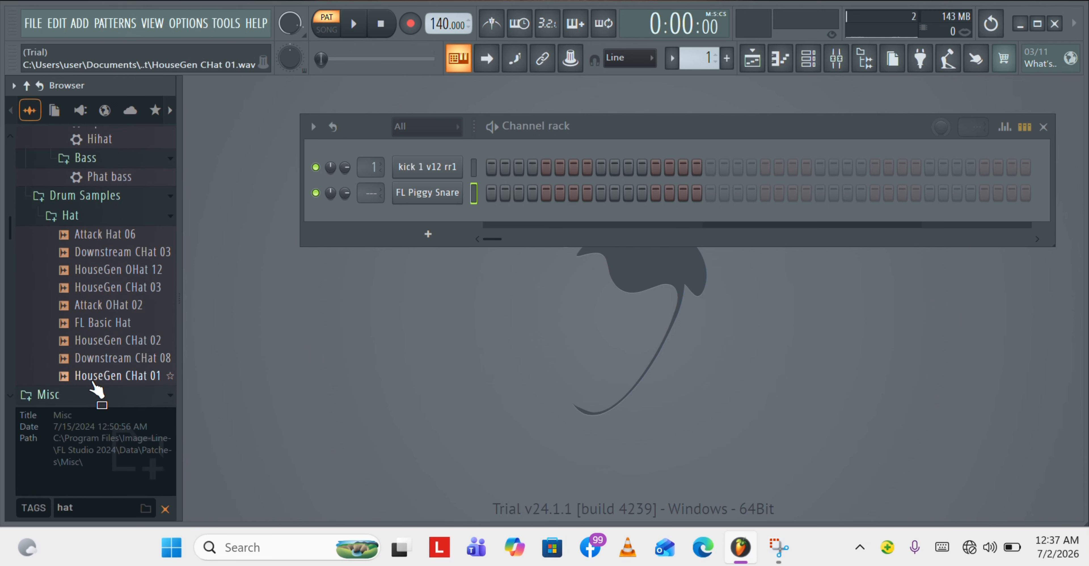
Audition the samples at the end of the Hat folder in Drum Samples, around HouseGen CHat 01.
key("Up")
key("Up")
key("Up")
key("Up")
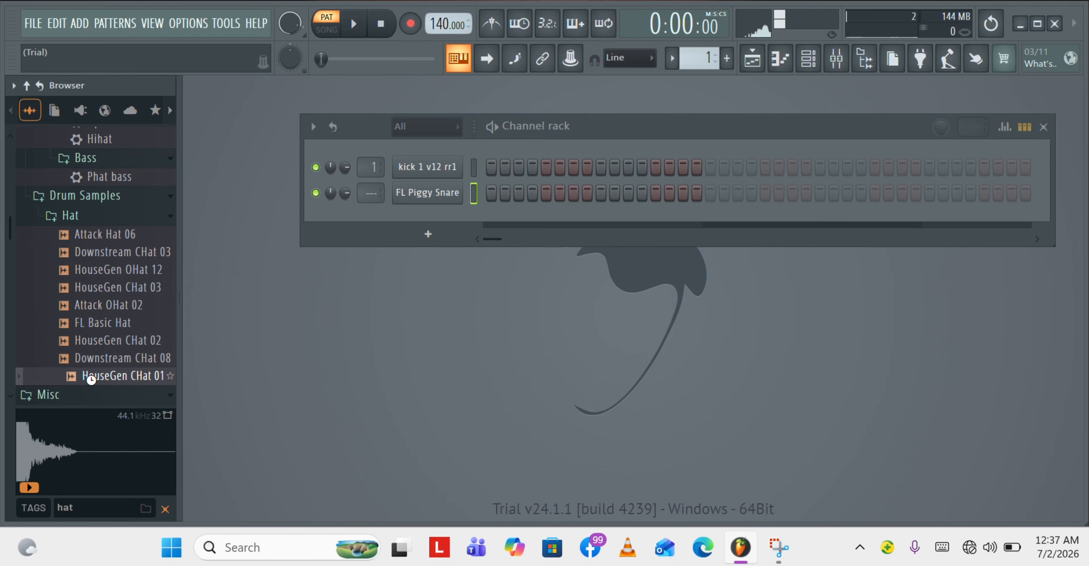
Audition the hat samples in the One Day (Funky Mix) and Seamless - Menagerie demo project folders.
scroll(97, 389, "down", 5)
left_click(98, 386)
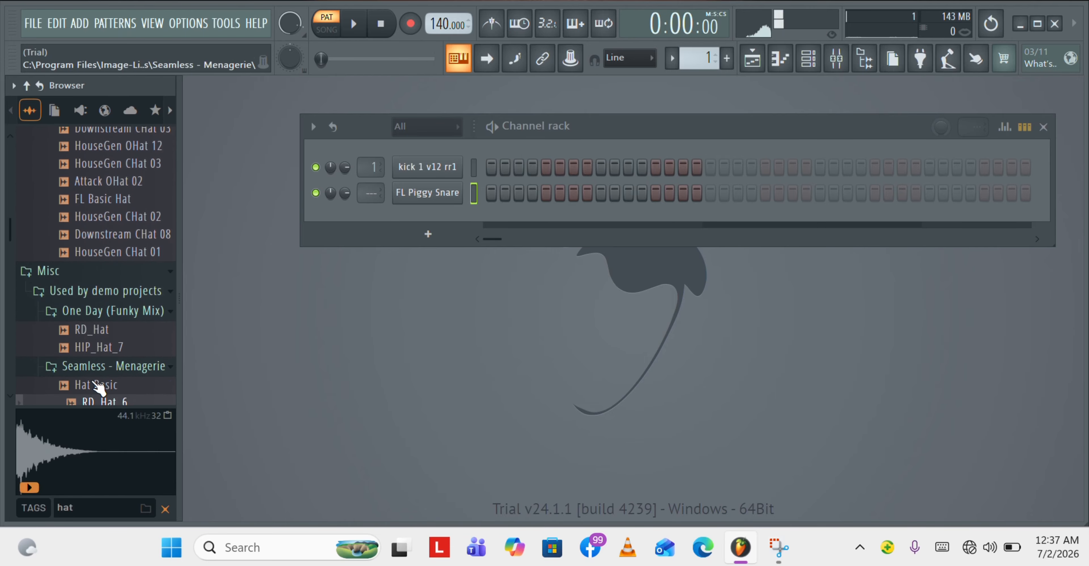
left_click_drag(96, 380, 97, 392)
key("Up")
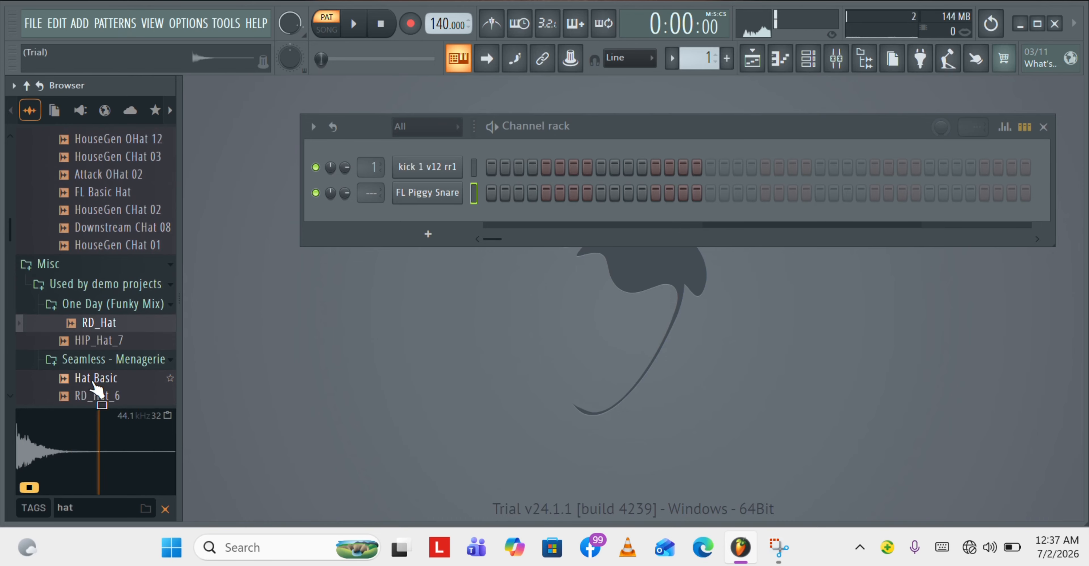
key("Down")
key("Down")
key("Down")
key("Down")
key("Up")
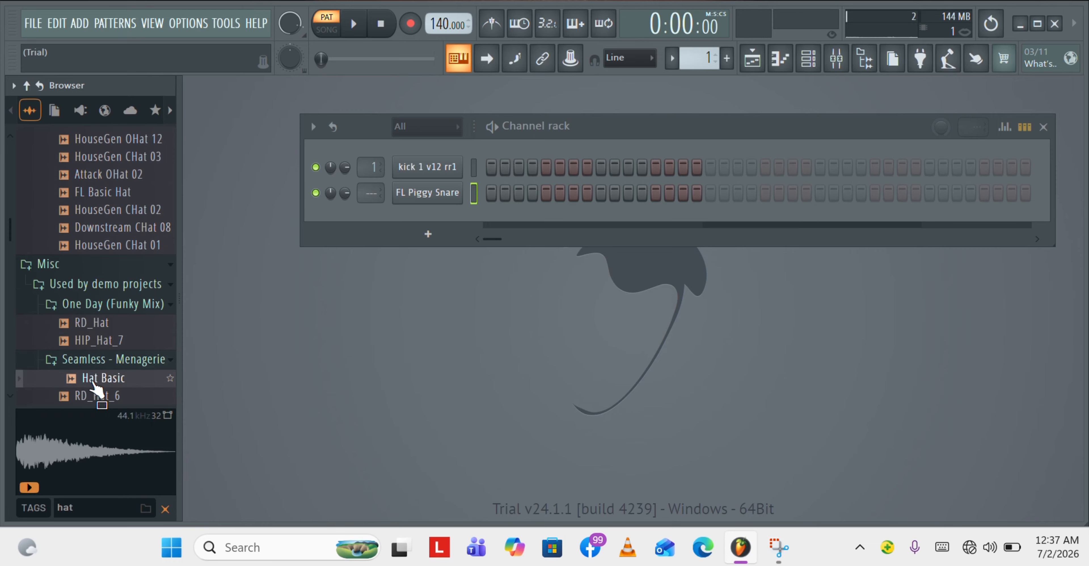
key("Down")
key("Down")
key("Down")
key("Down")
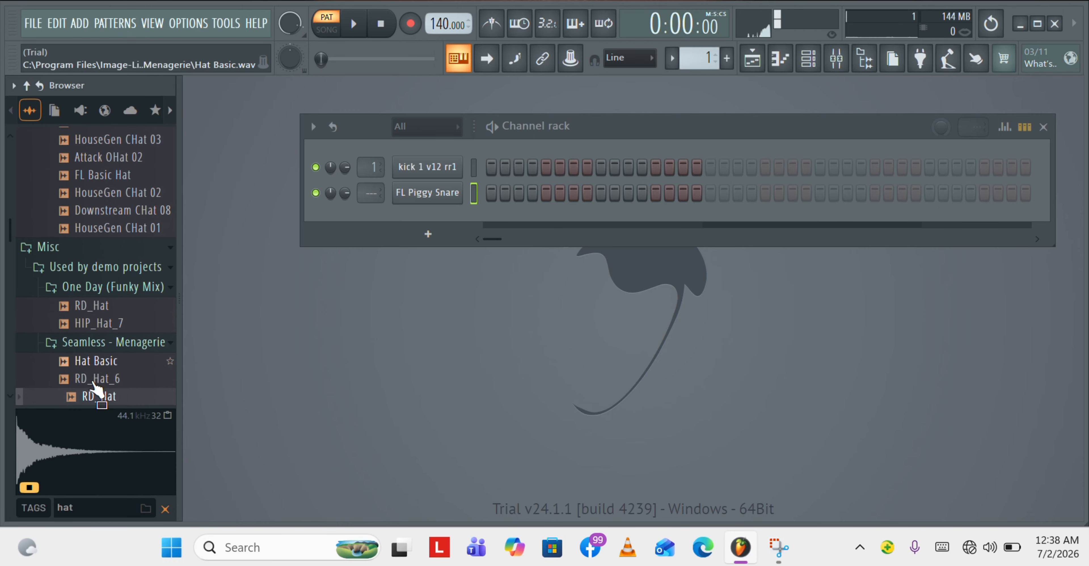
Add the Hat Basic sample from the Seamless - Menagerie folder to the channel rack as a new channel below the snare.
key("Up")
key("Up")
key("Up")
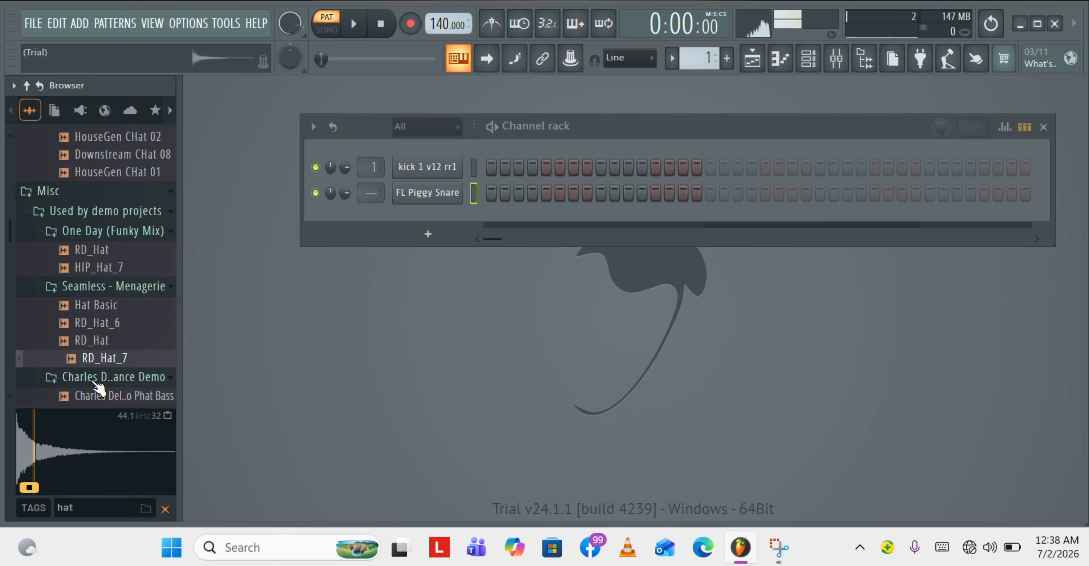
key("Up")
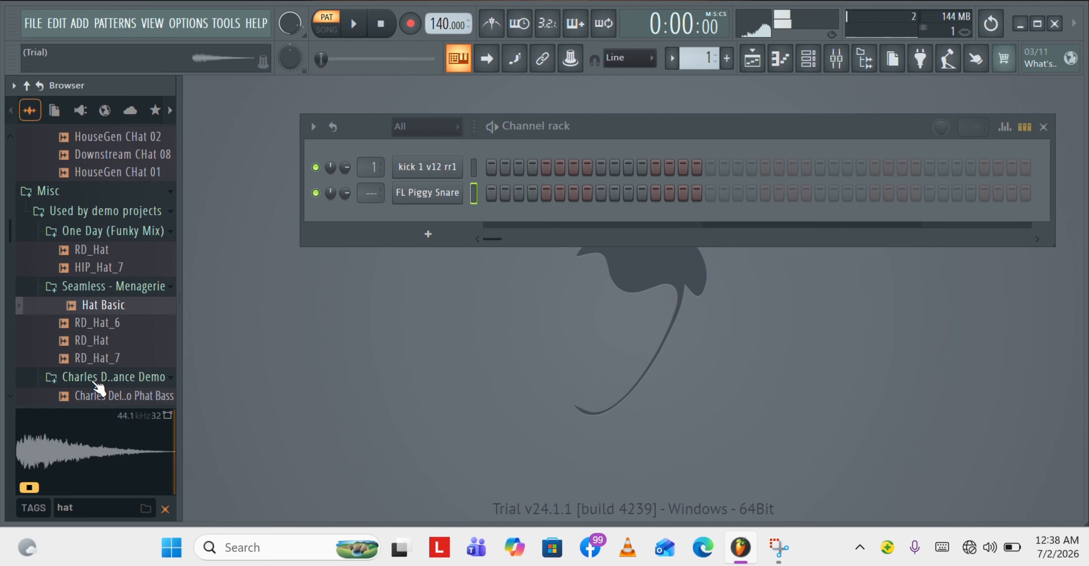
left_click_drag(100, 306, 438, 208)
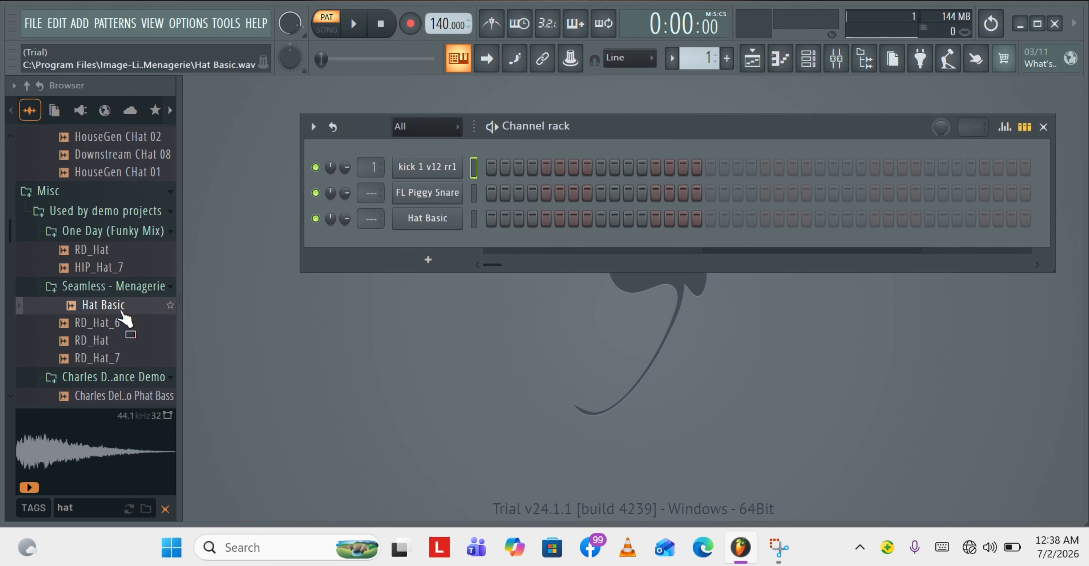
Compare the other hat samples in the Seamless - Menagerie folder and add RD_Hat_6 as a new channel below Hat Basic.
left_click(91, 323)
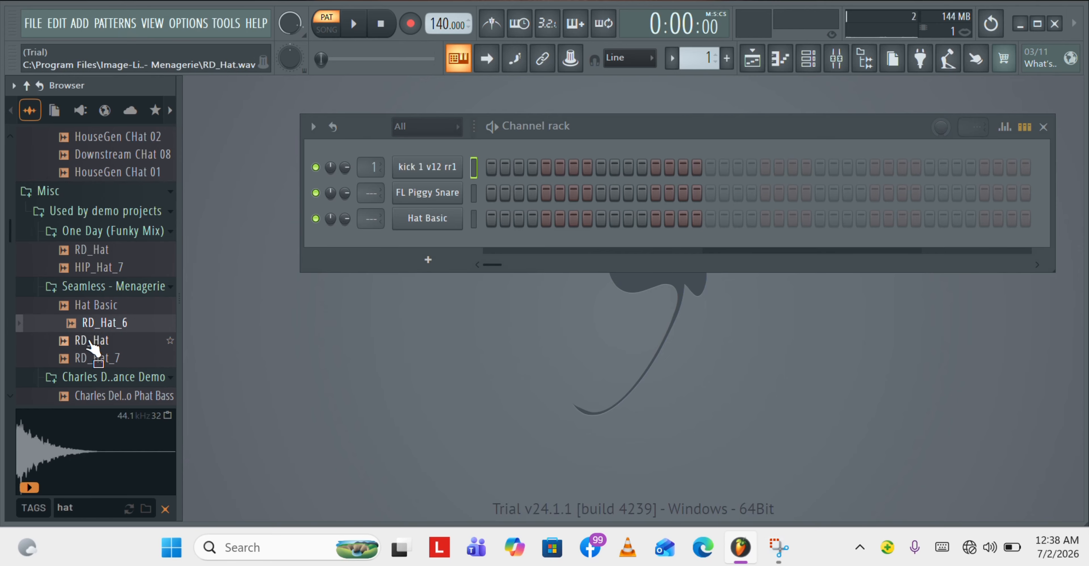
left_click(91, 341)
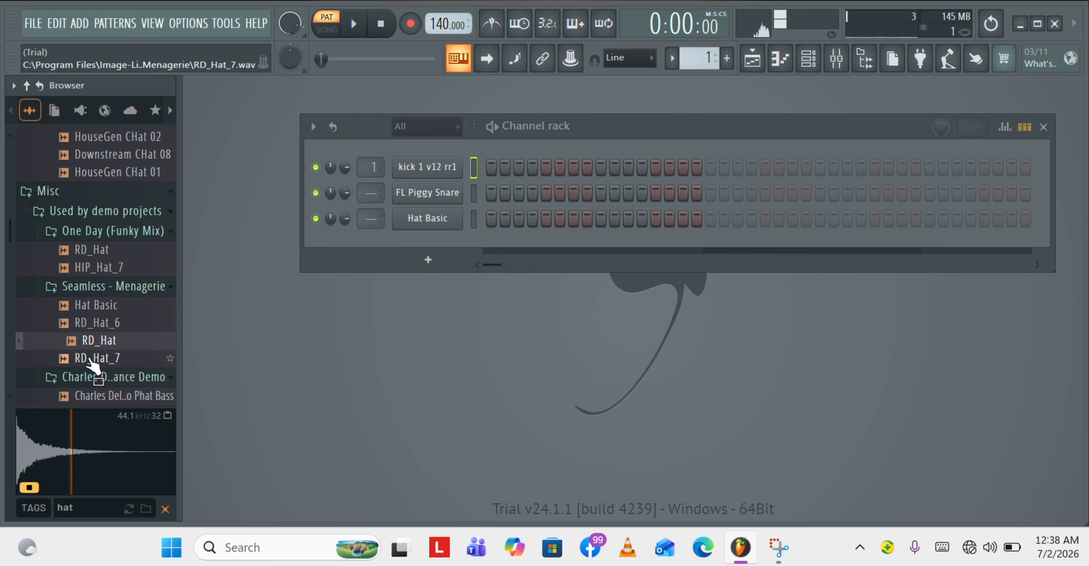
left_click(89, 357)
left_click(90, 341)
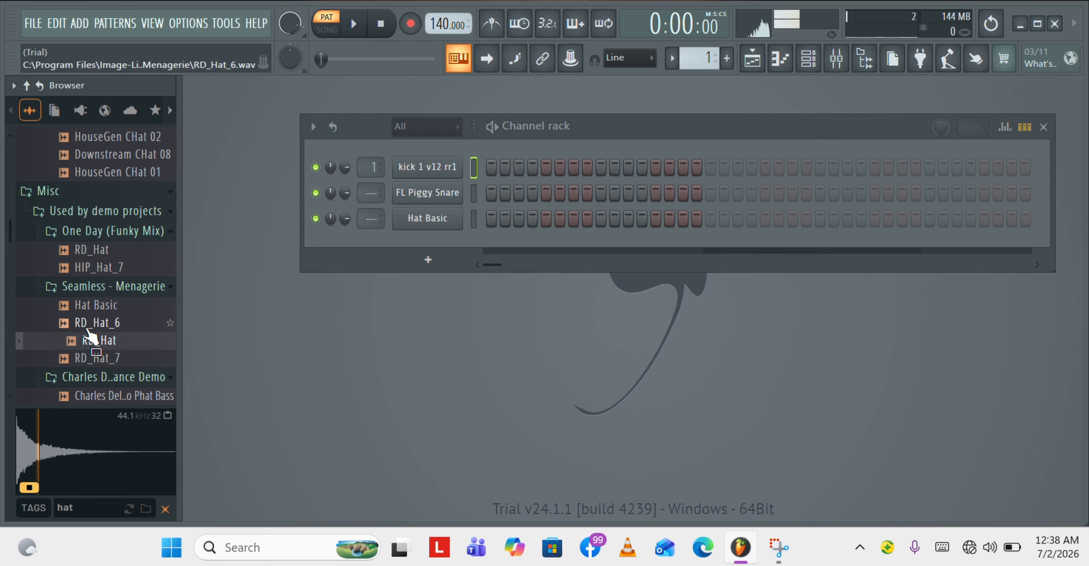
left_click(87, 312)
left_click(87, 322)
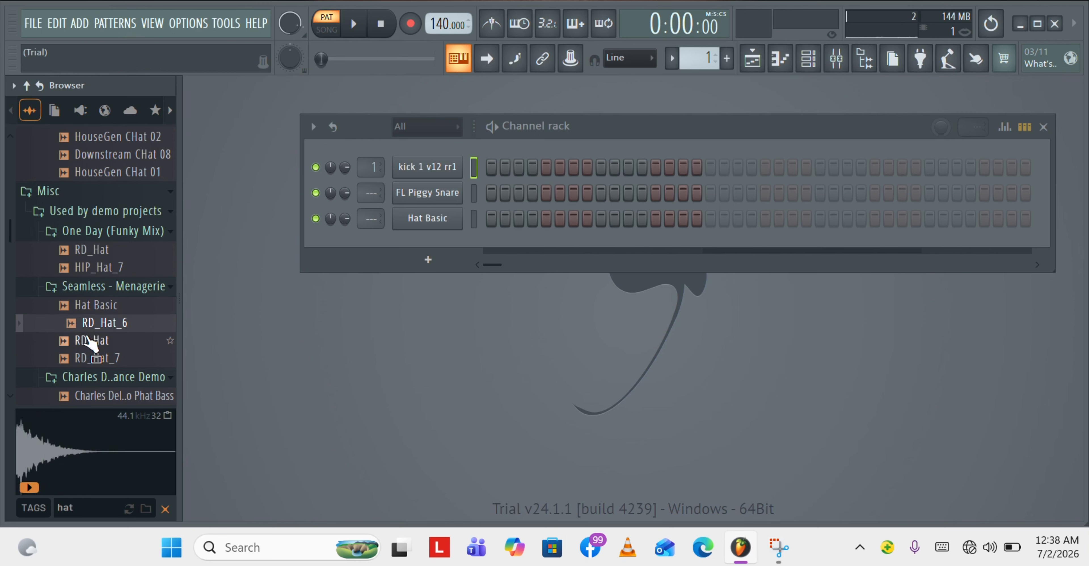
left_click(90, 307)
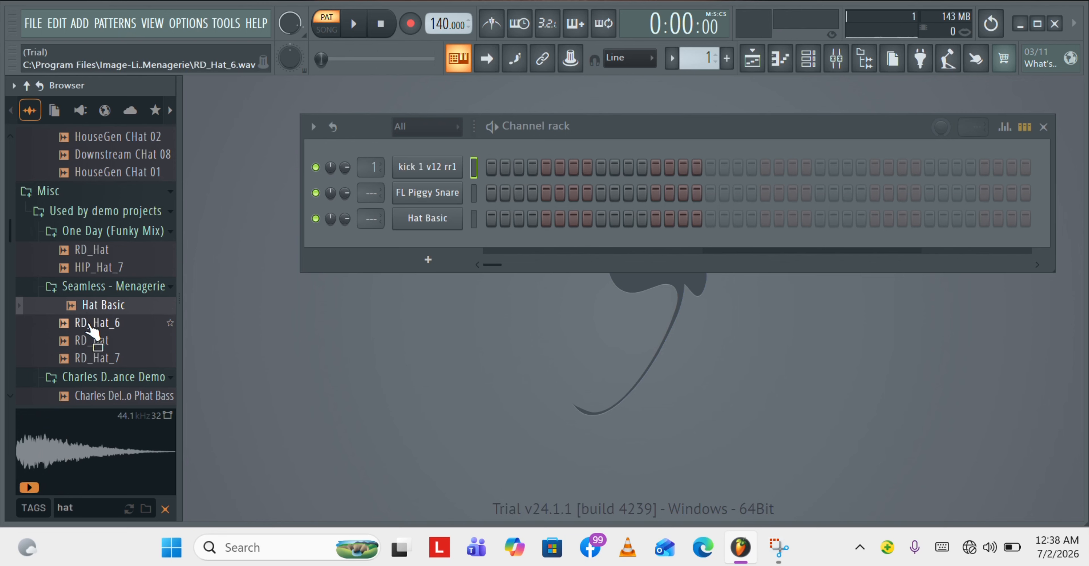
left_click(90, 323)
left_click_drag(91, 332, 412, 244)
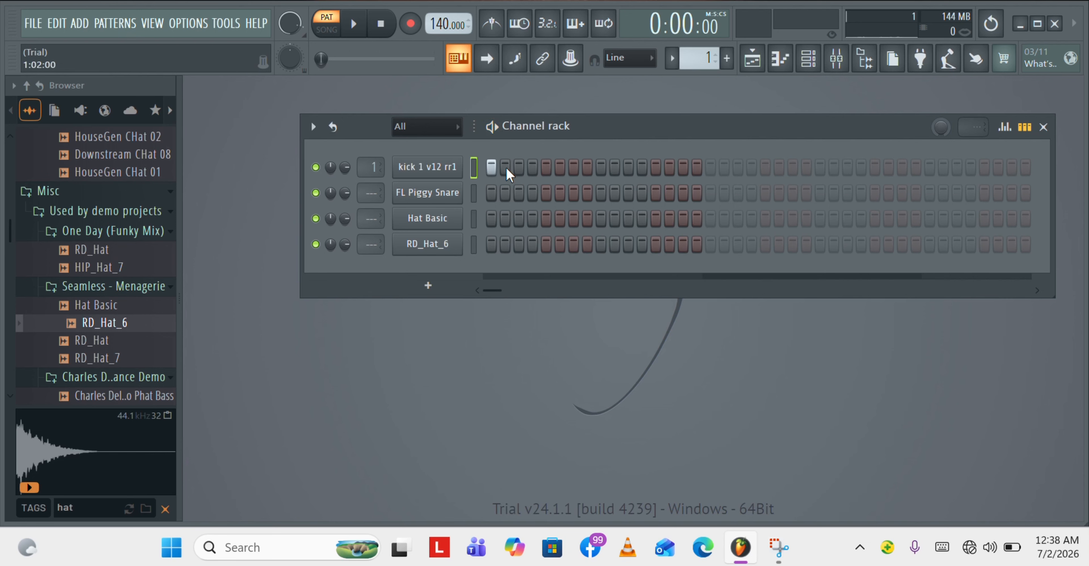
Try a beat with kicks on steps 1 and 3 and a snare on step 5 during playback, and clear those steps.
left_click(493, 127)
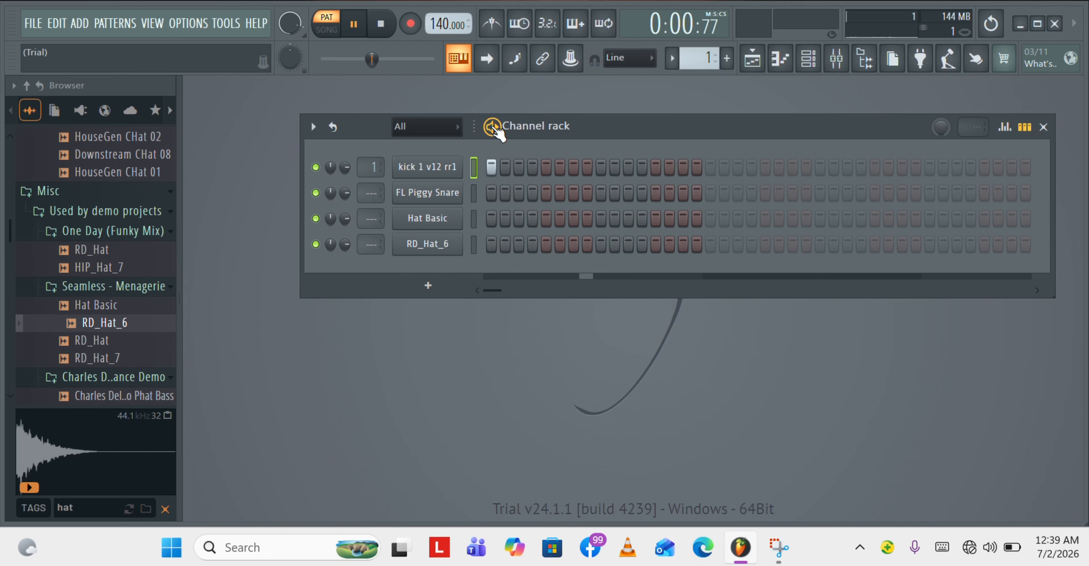
key("space")
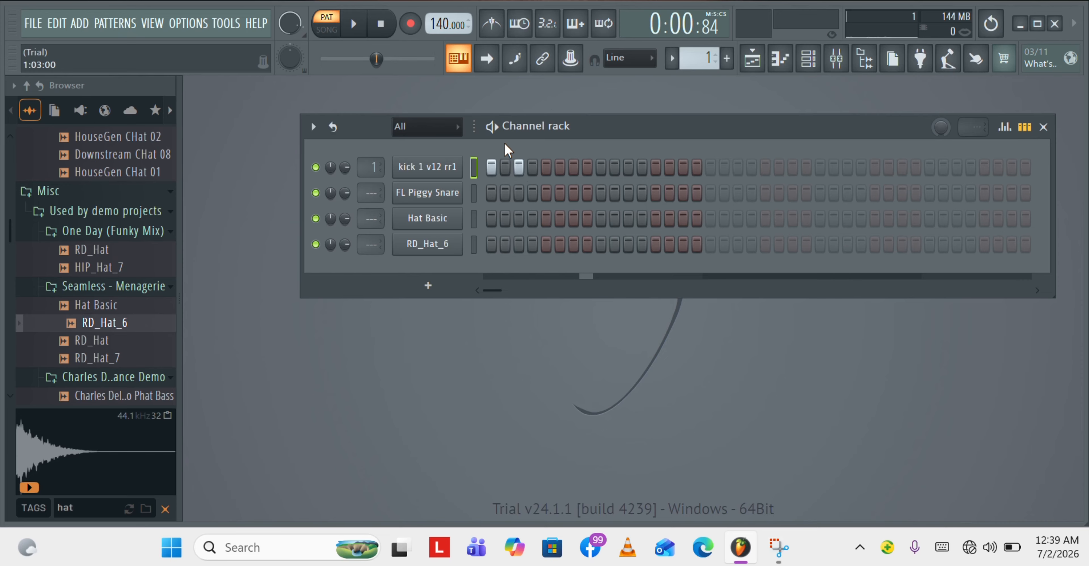
left_click(492, 127)
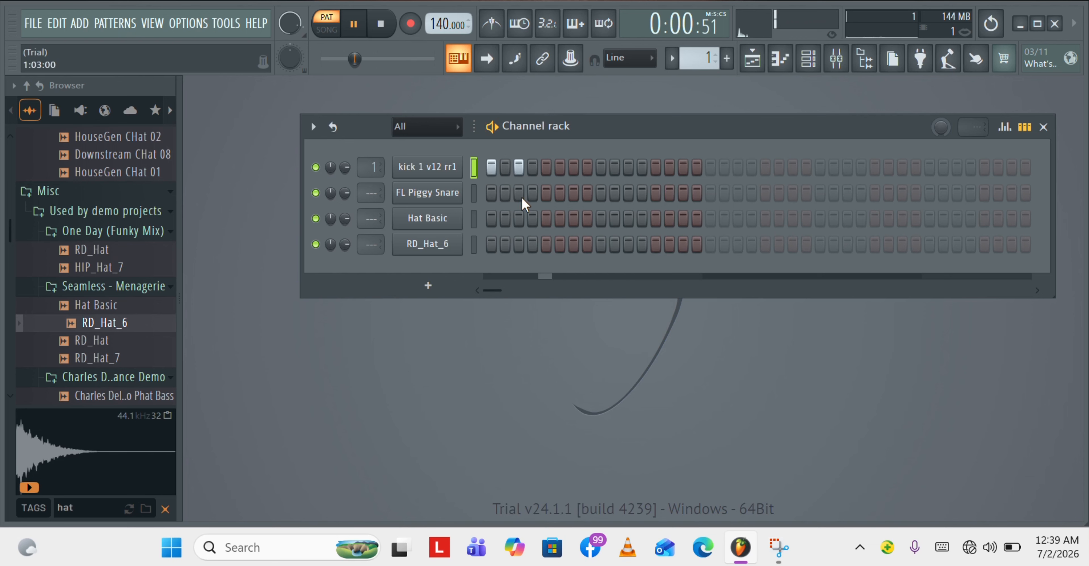
left_click(546, 193)
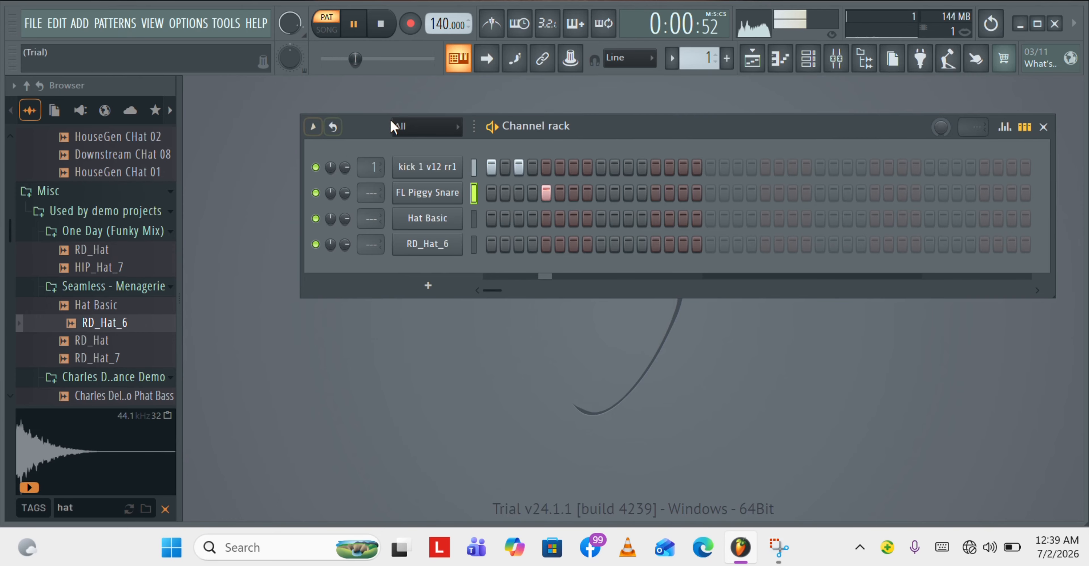
left_click(493, 128)
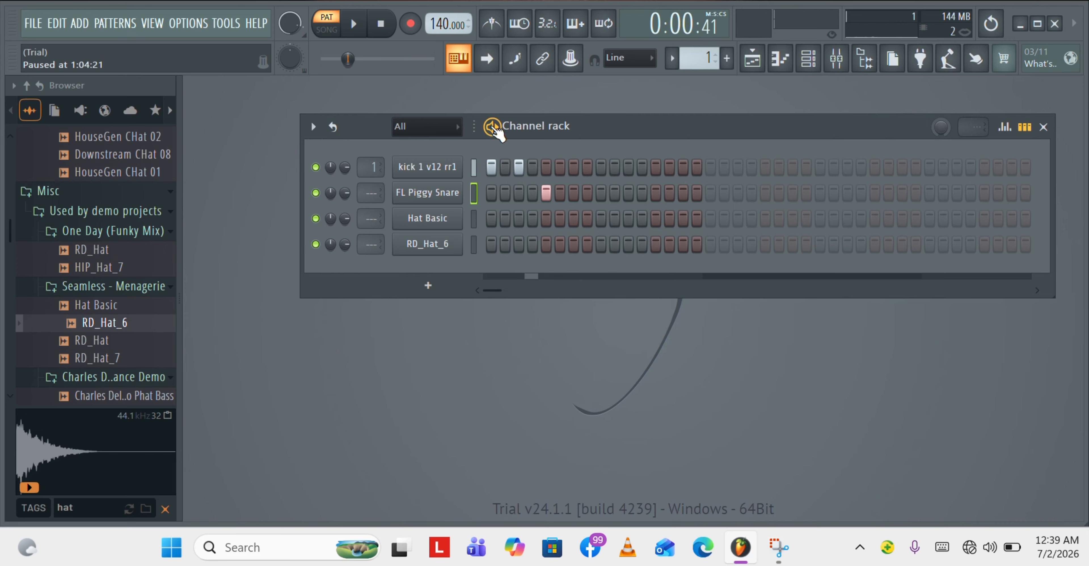
left_click(519, 167)
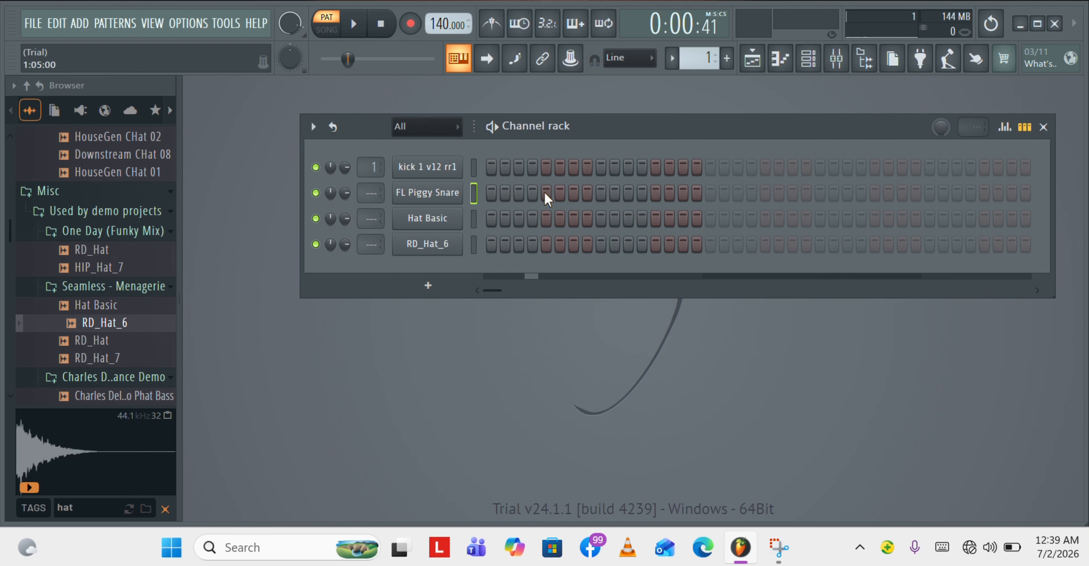
Place kicks on steps 1 and 7 and a snare on step 3, testing other kick positions while the pattern plays.
left_click(491, 167)
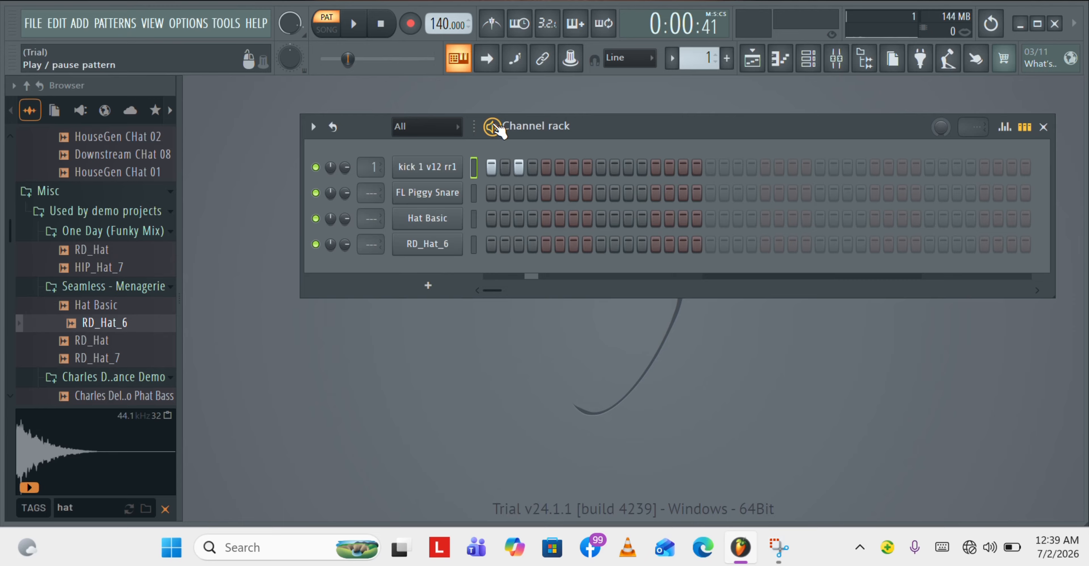
key("space")
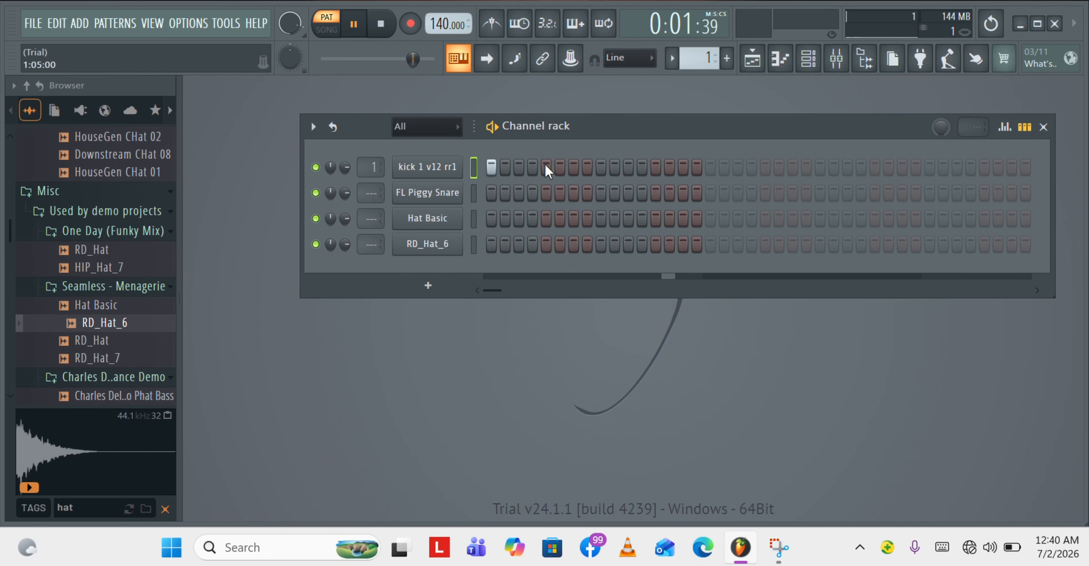
left_click(533, 167)
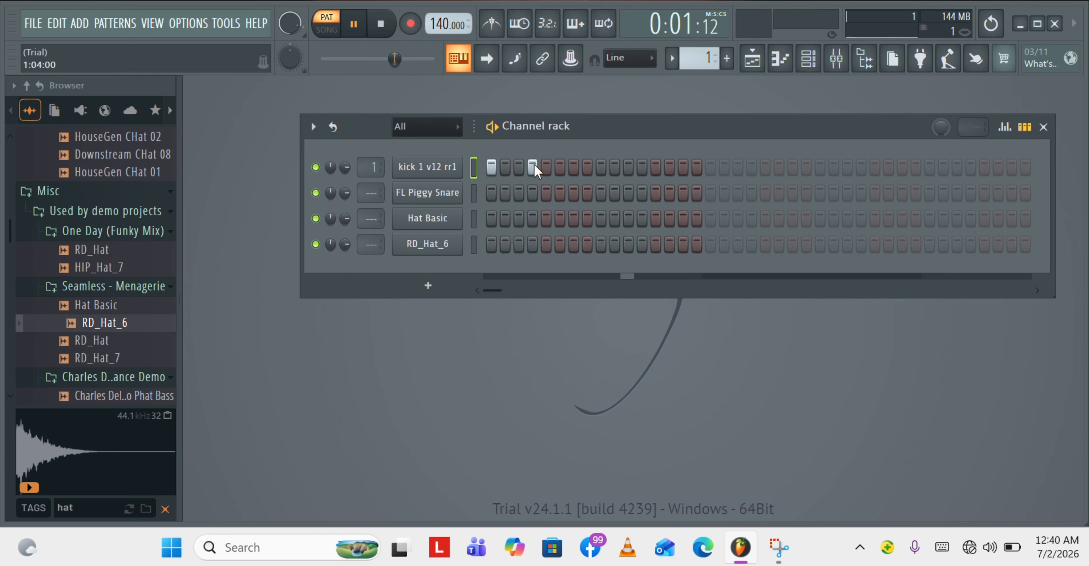
left_click(518, 193)
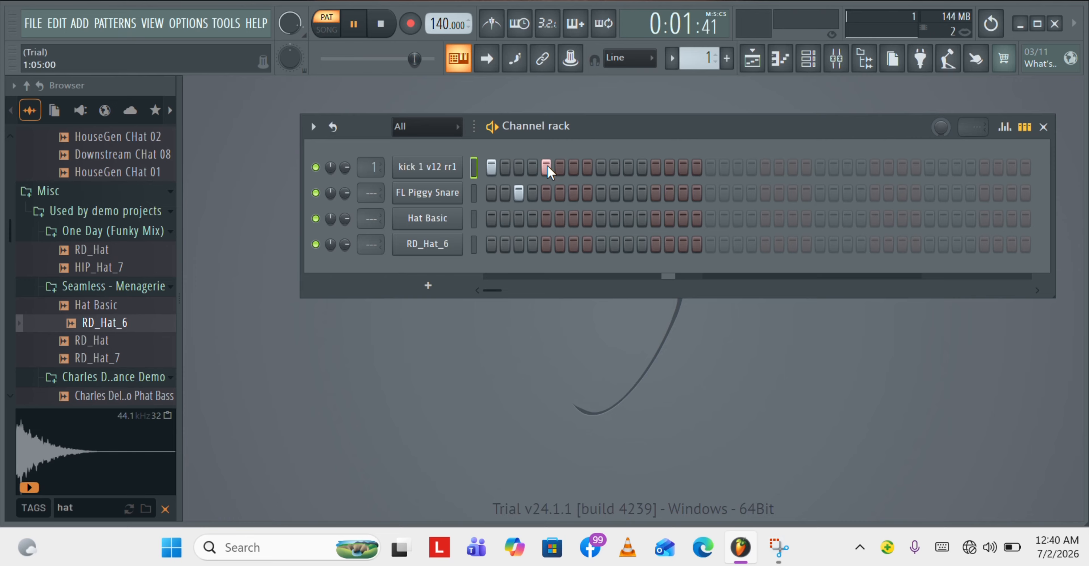
left_click(574, 167)
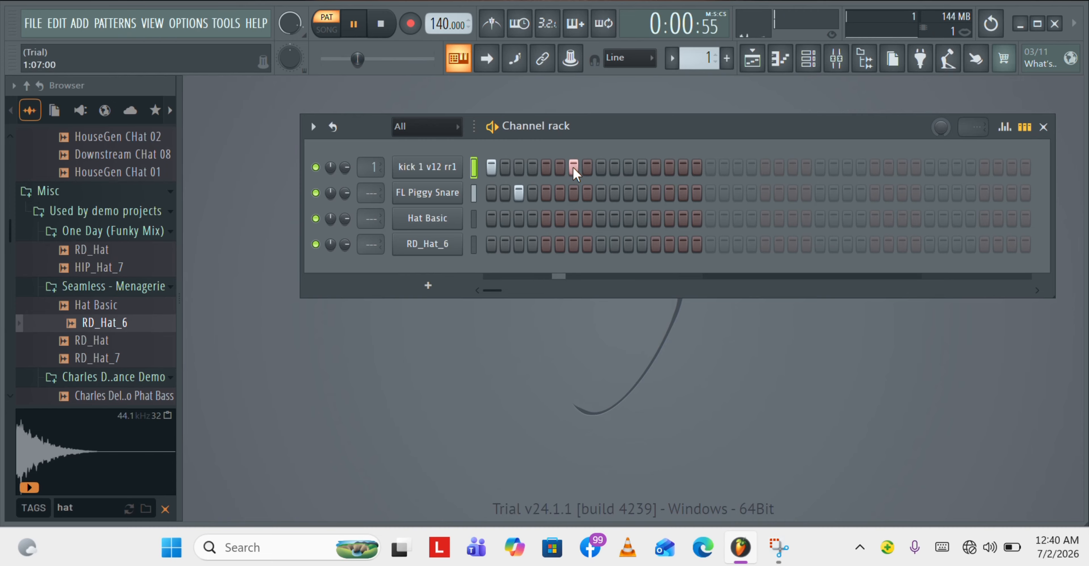
Add a second snare on step 9 after trying step 10, and stop playback.
left_click(614, 193)
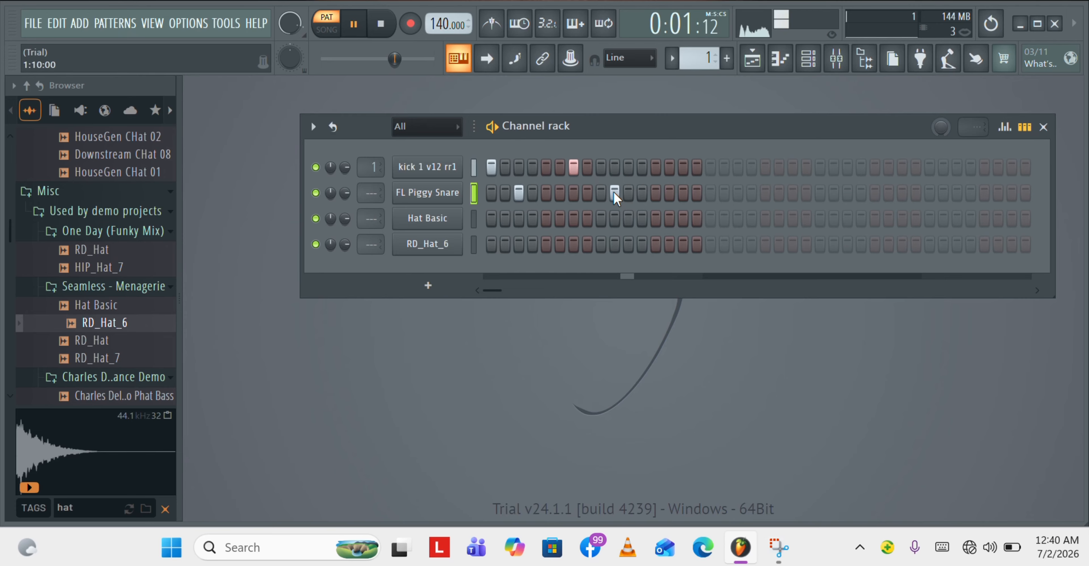
left_click(613, 194)
left_click(600, 194)
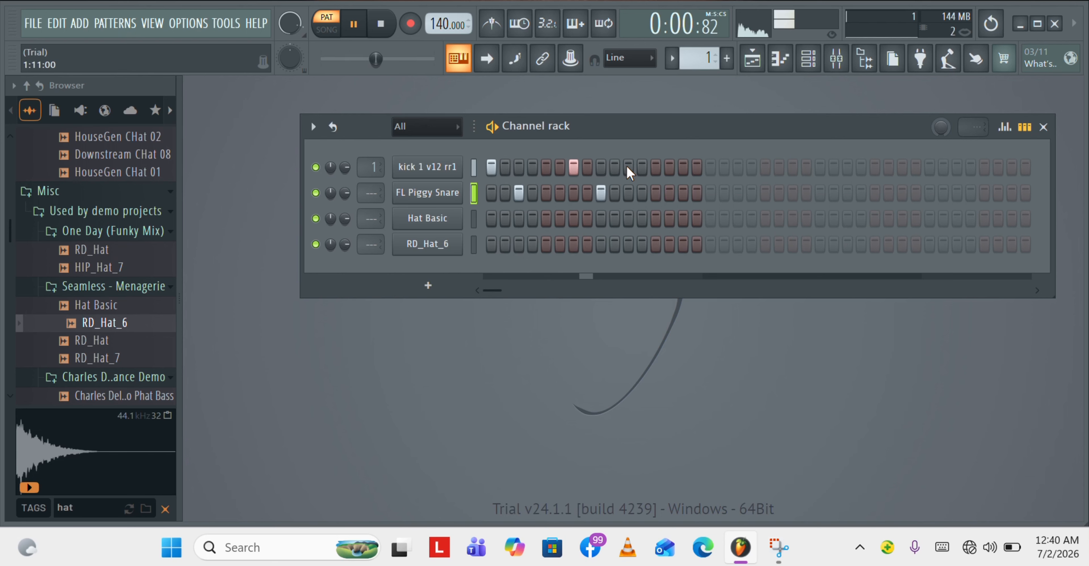
key("space")
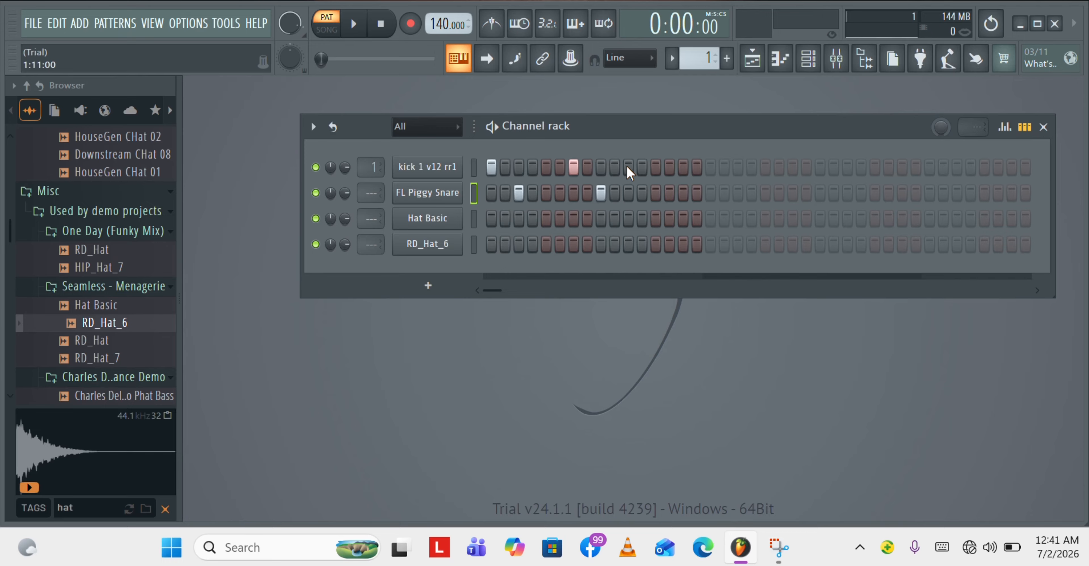
Restart the pattern and add kicks on steps 12 and 15, trying neighbouring steps by ear.
key("space")
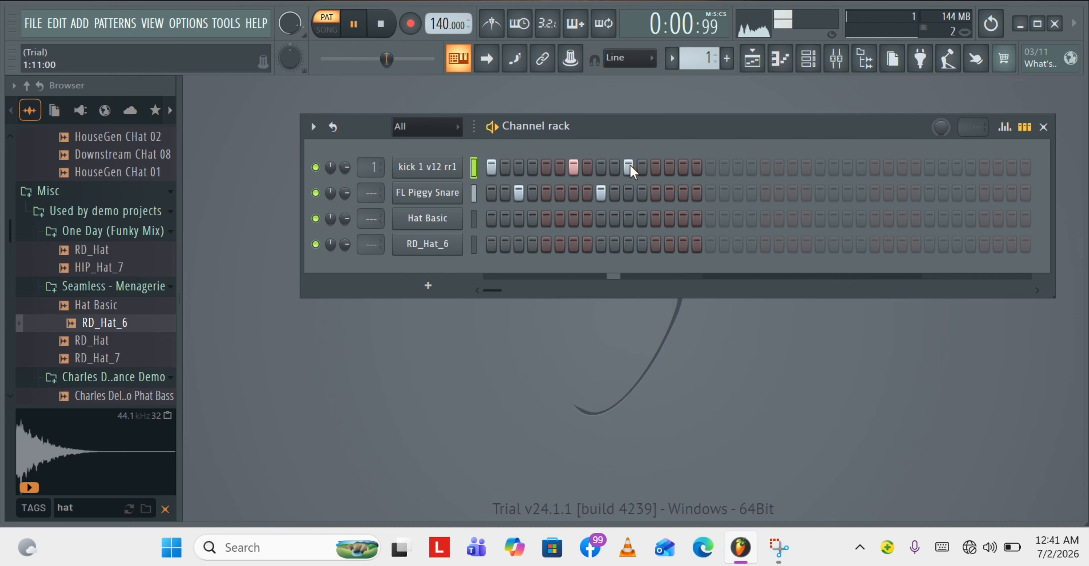
left_click(641, 167)
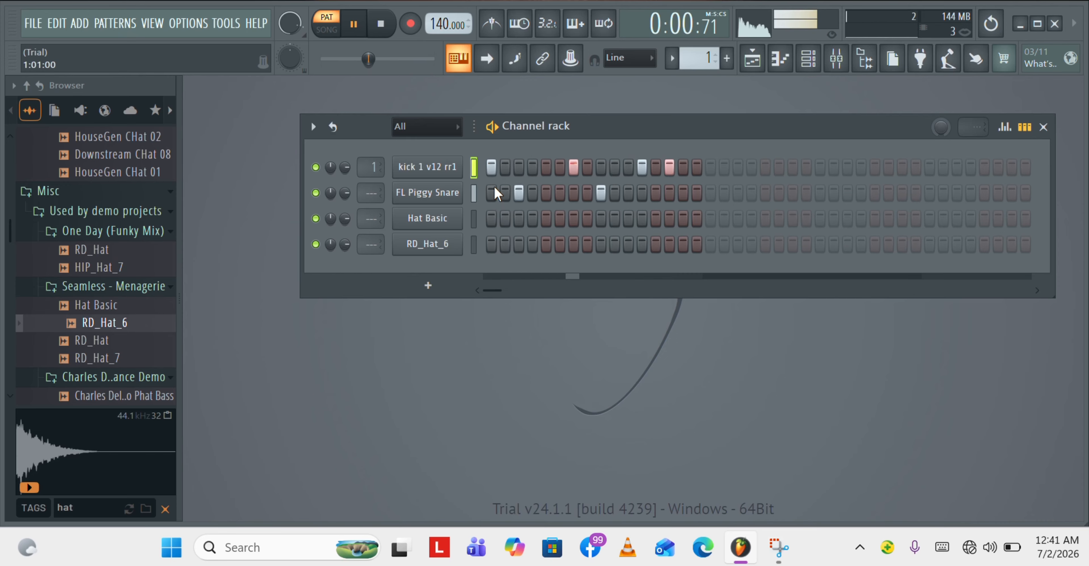
left_click(669, 168)
left_click(683, 168)
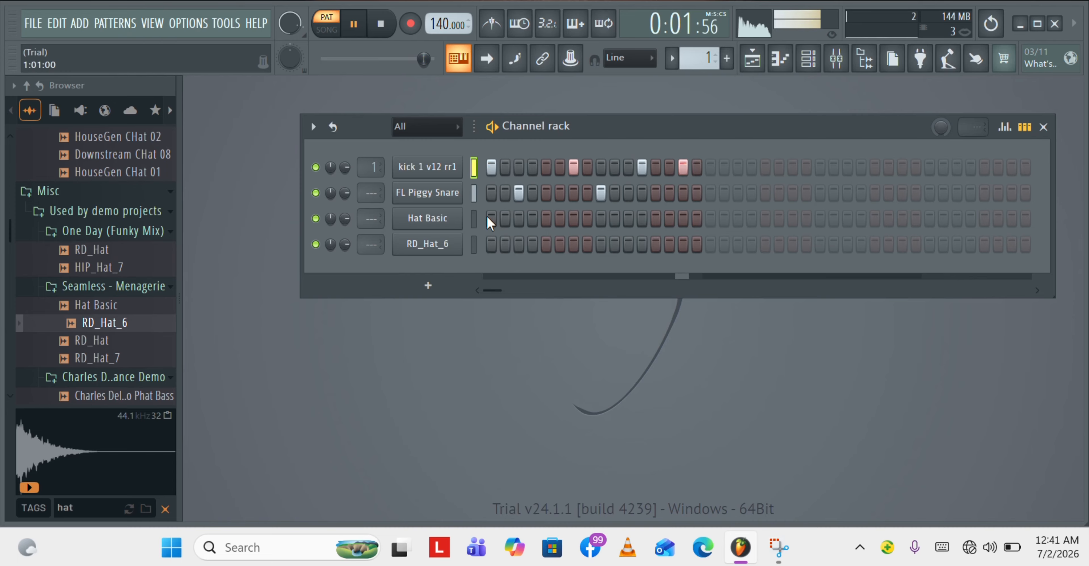
Fill steps 1 to 13 of the Hat Basic channel and add an RD_Hat_6 hit on step 16 with the pattern playing.
left_click_drag(490, 220, 657, 225)
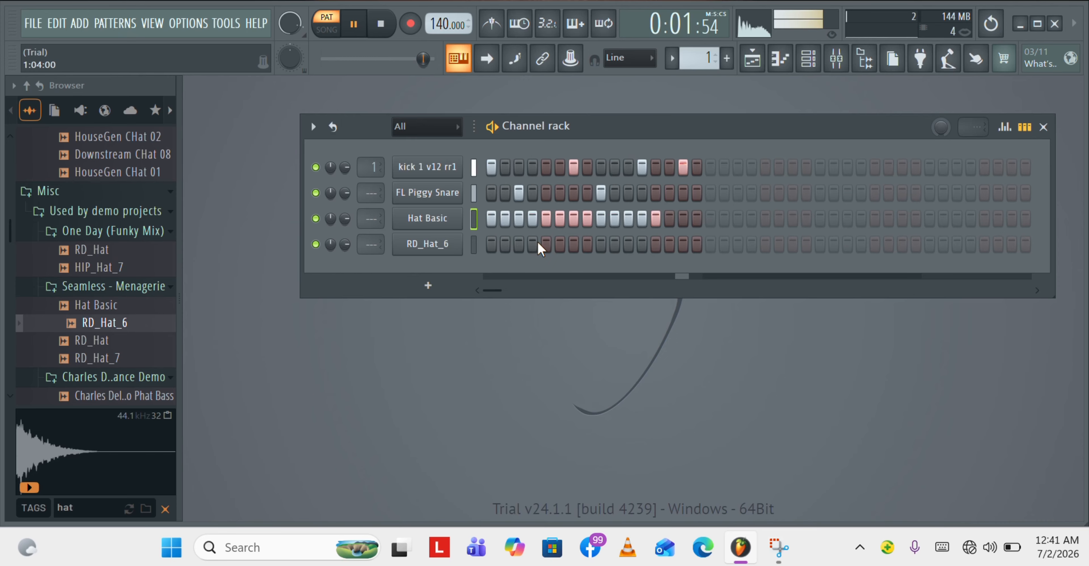
key("space")
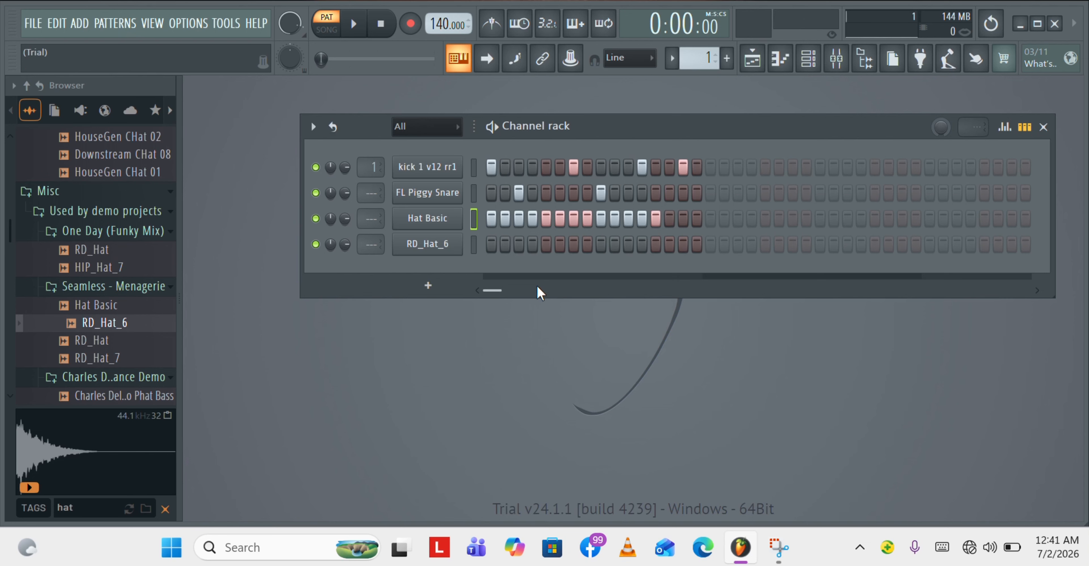
key("space")
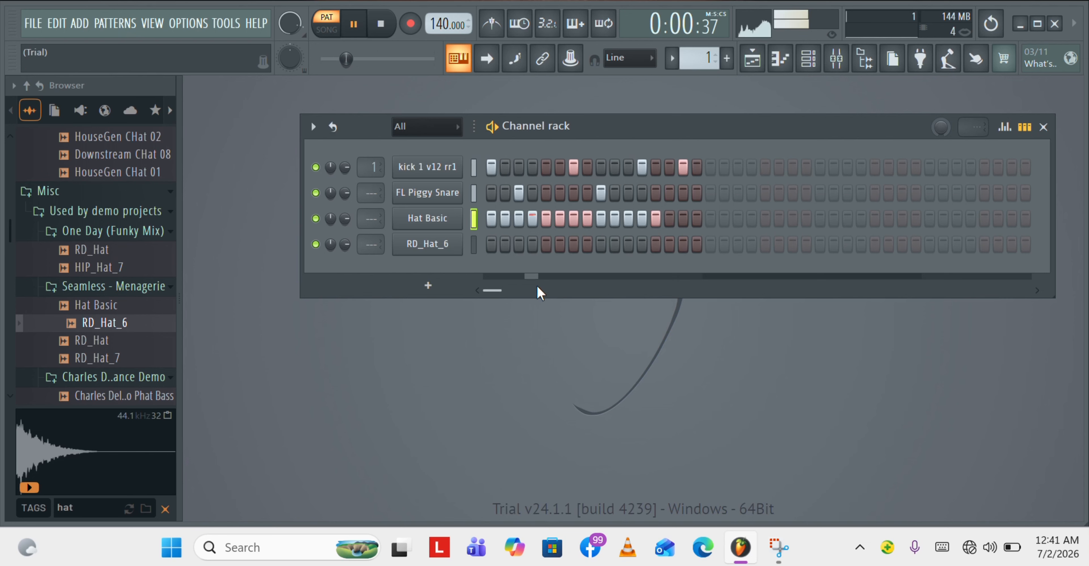
left_click(697, 243)
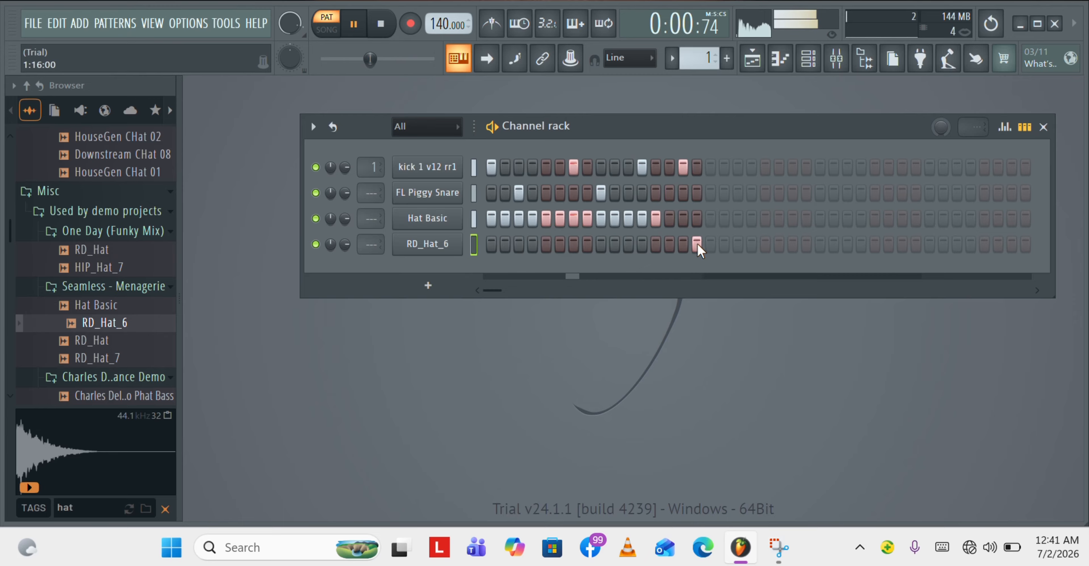
Move the RD_Hat_6 hit from step 16 to step 15, then stop and restart the pattern.
left_click(696, 244)
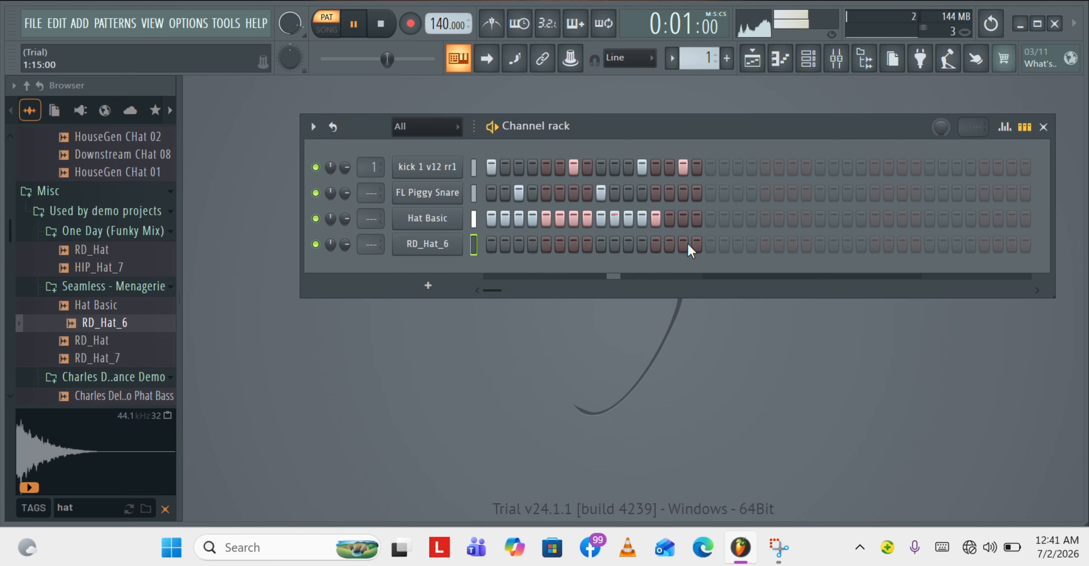
left_click(682, 244)
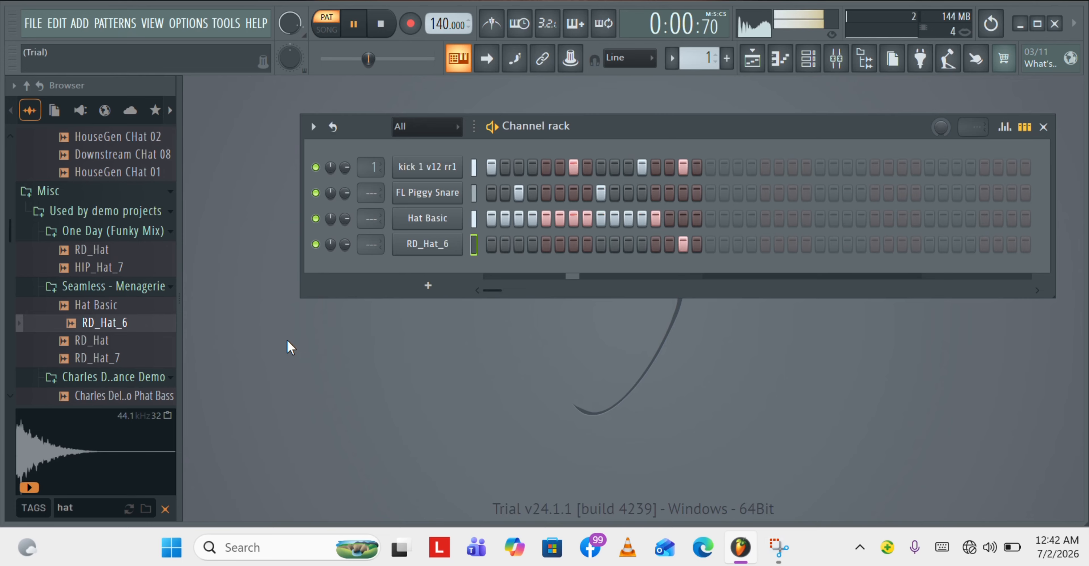
key("space")
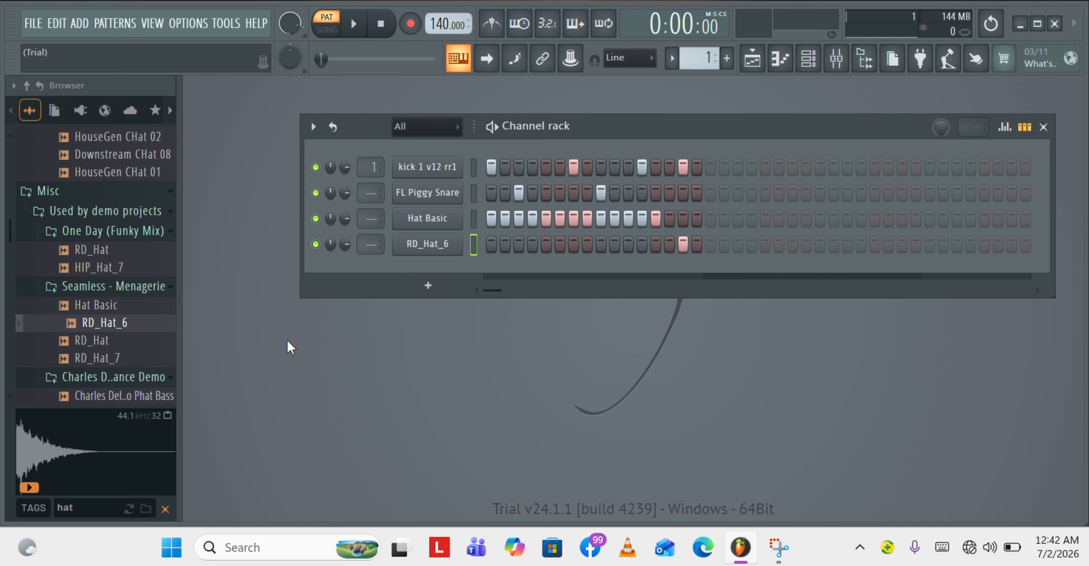
key("space")
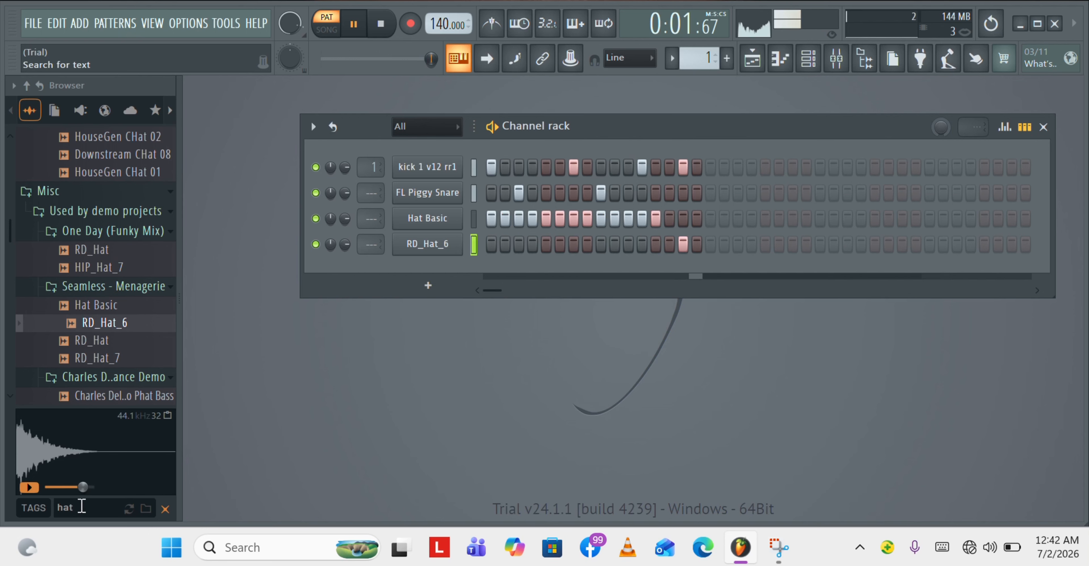
Search the sample browser for "crash", look through the matching sounds, and stop playback.
left_click_drag(81, 506, 57, 508)
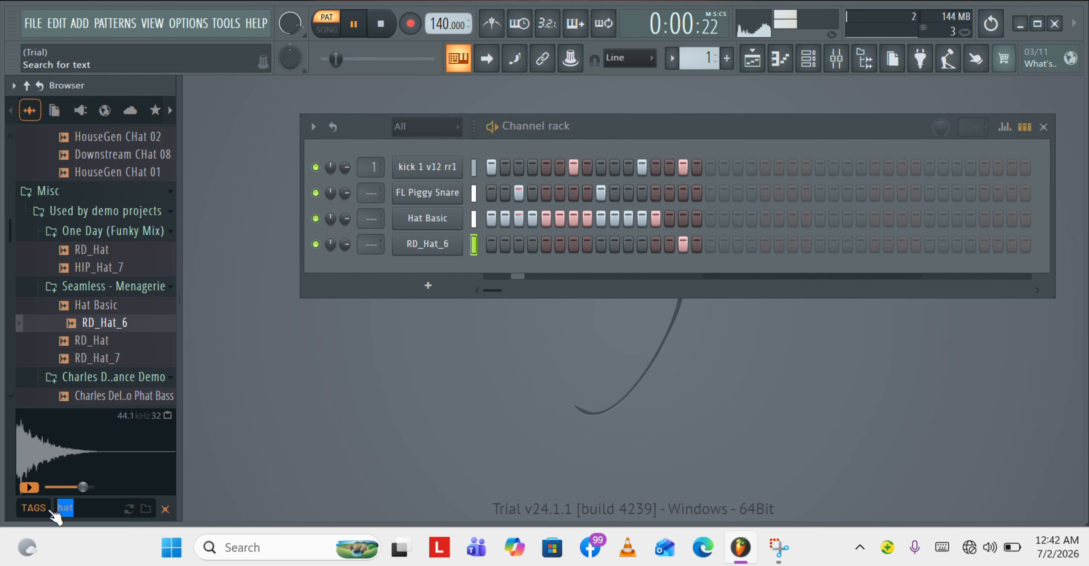
type("cras")
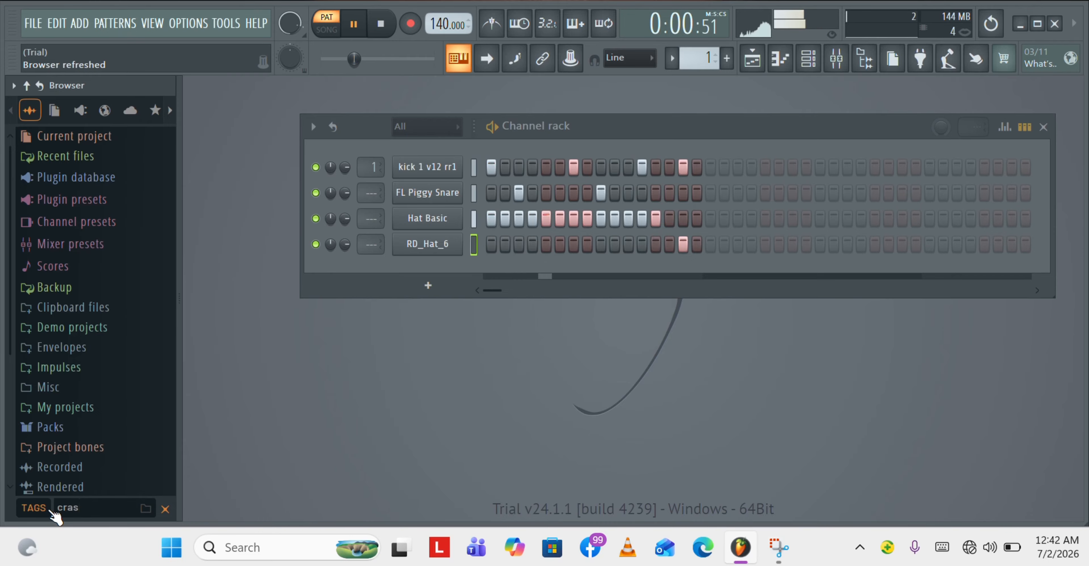
type("h")
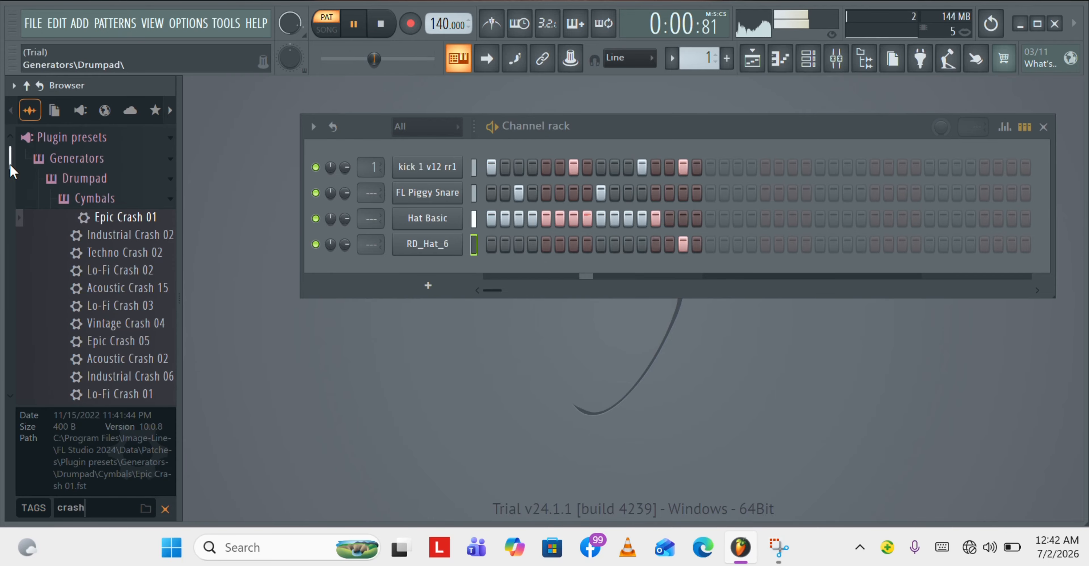
left_click_drag(10, 165, 26, 259)
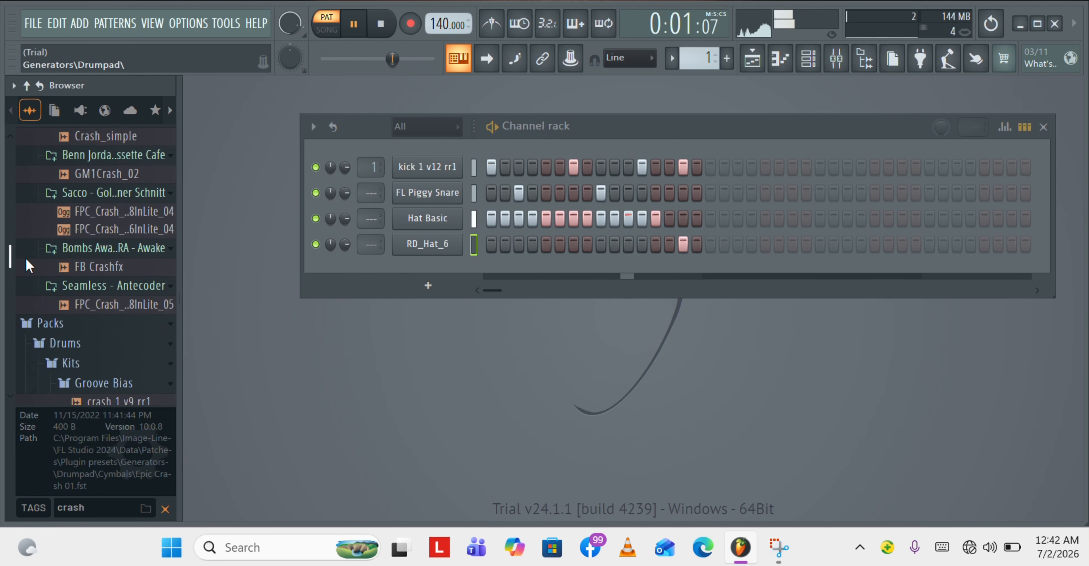
scroll(25, 243, "up", 15)
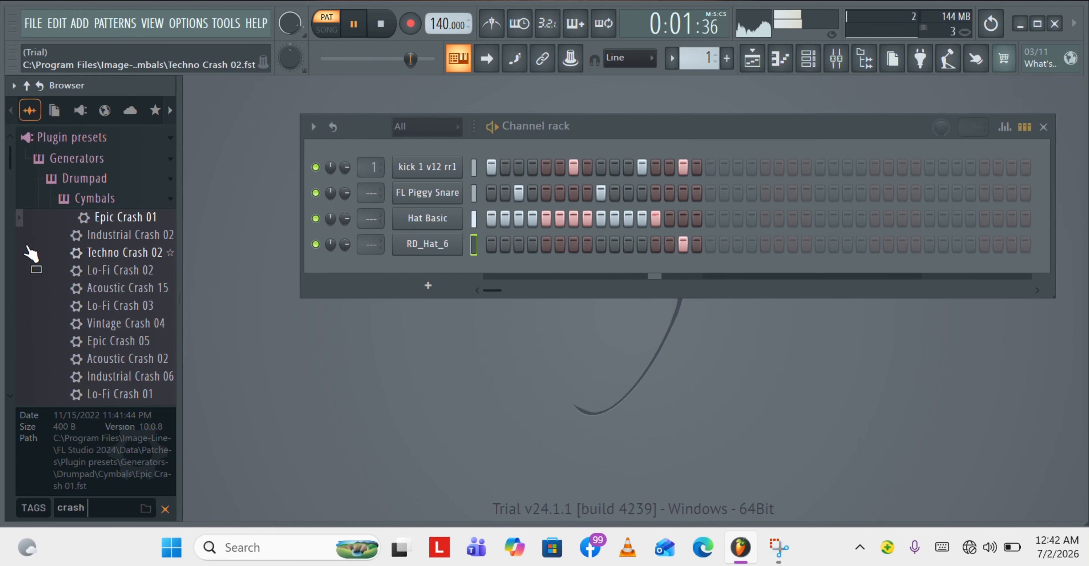
left_click(492, 126)
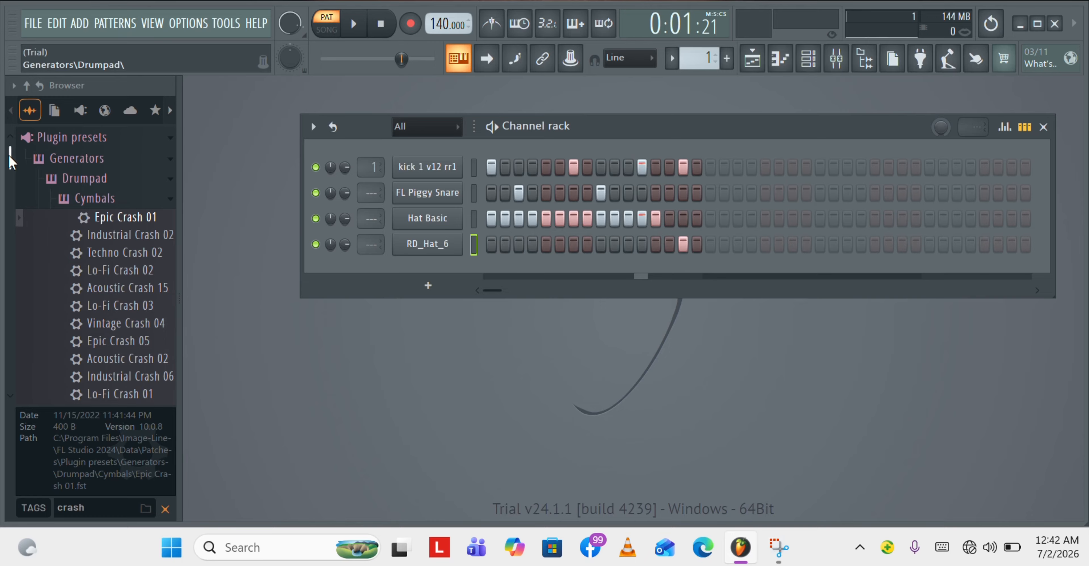
Audition the Groove Bias crash samples, add crash 2 v8 rr1 as a new channel, and place its hit on step 16.
left_click_drag(9, 156, 22, 261)
left_click(102, 338)
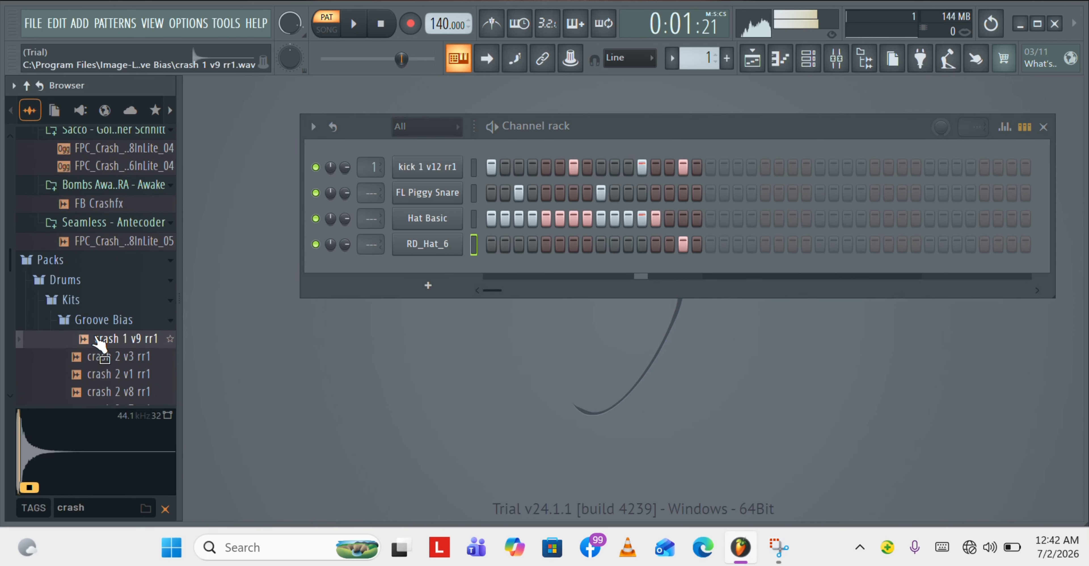
left_click(103, 357)
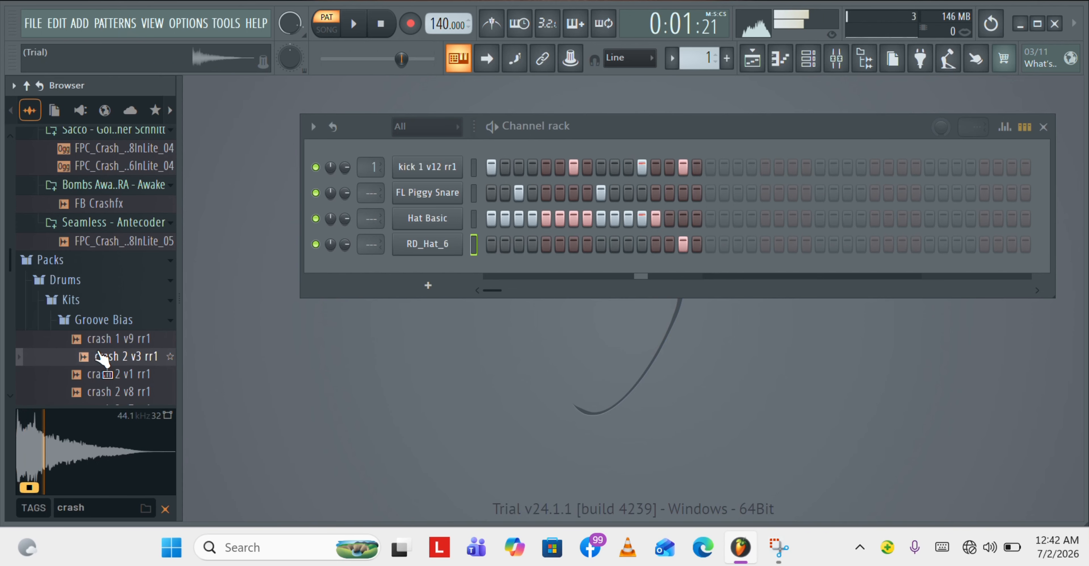
left_click(105, 374)
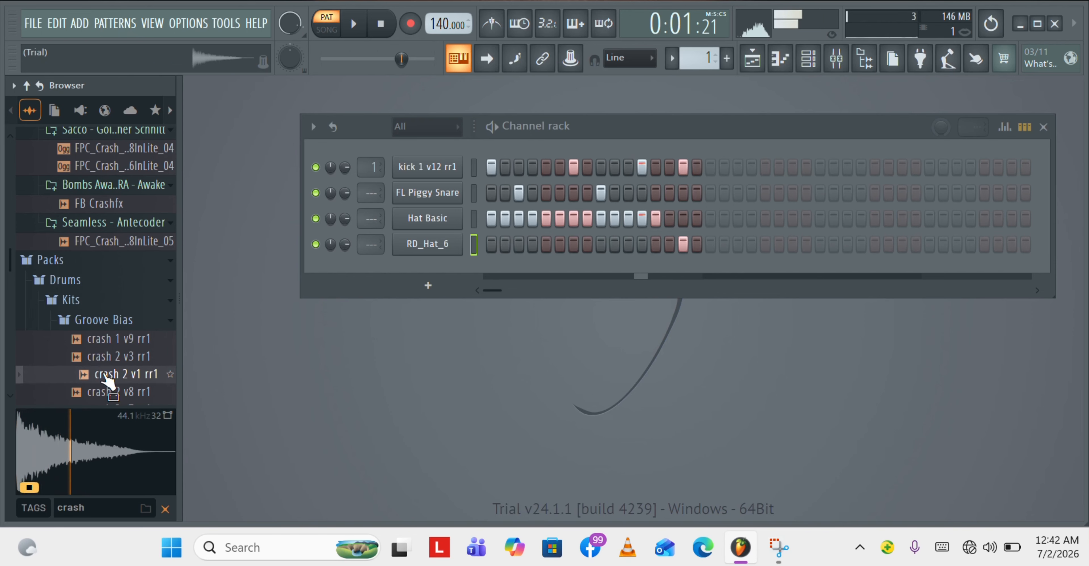
left_click(105, 392)
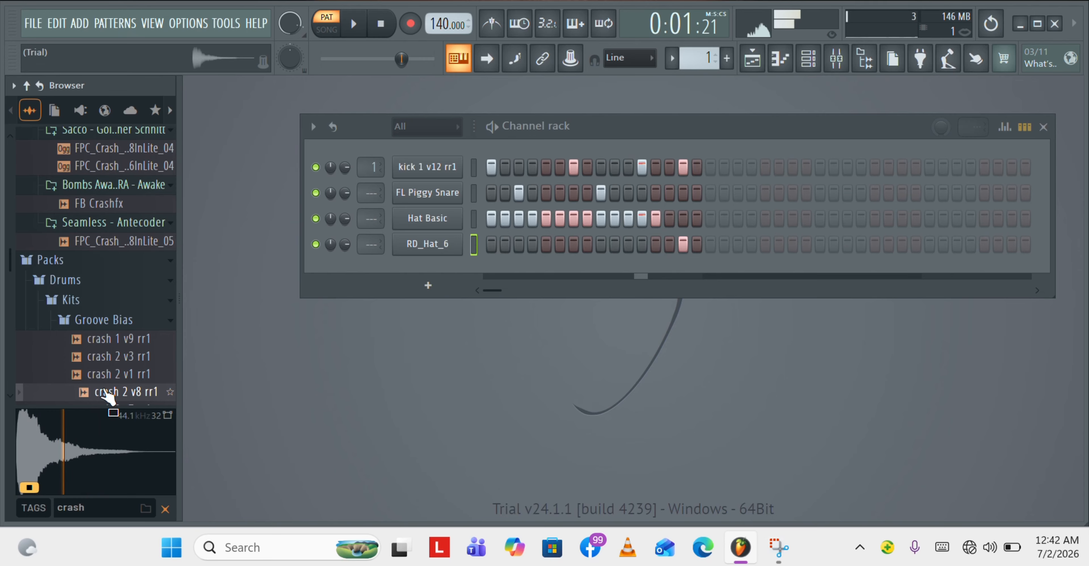
left_click_drag(106, 396, 437, 269)
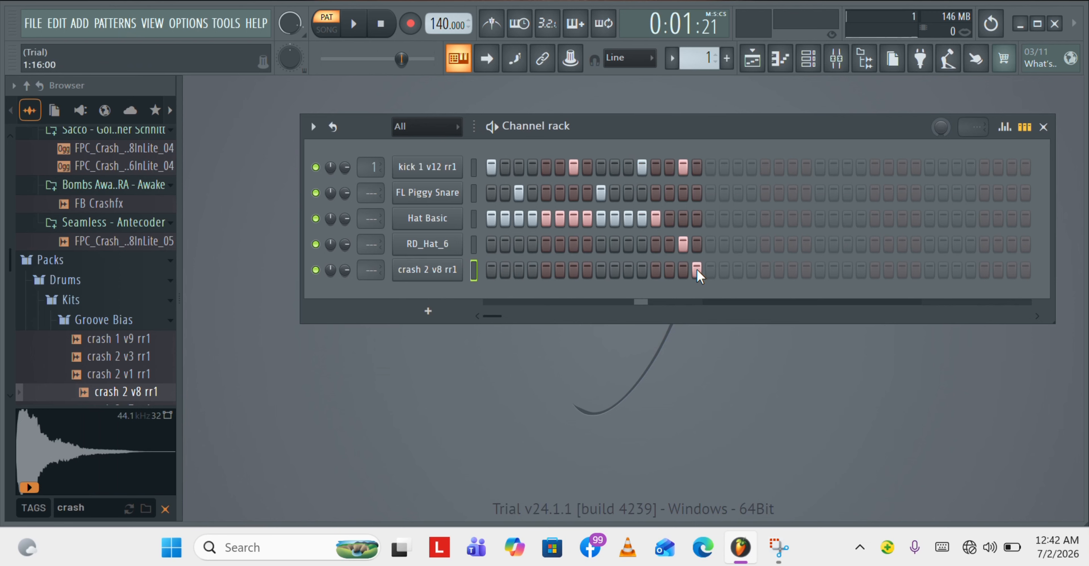
Try panning the crash 2 v8 rr1 channel about 28% right with the pattern playing.
key("space")
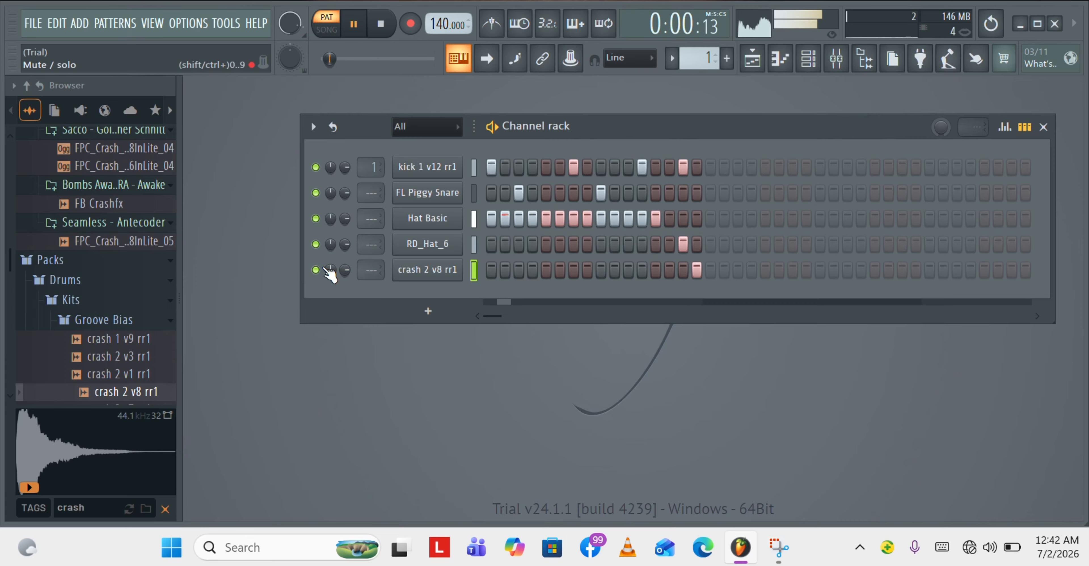
key("space")
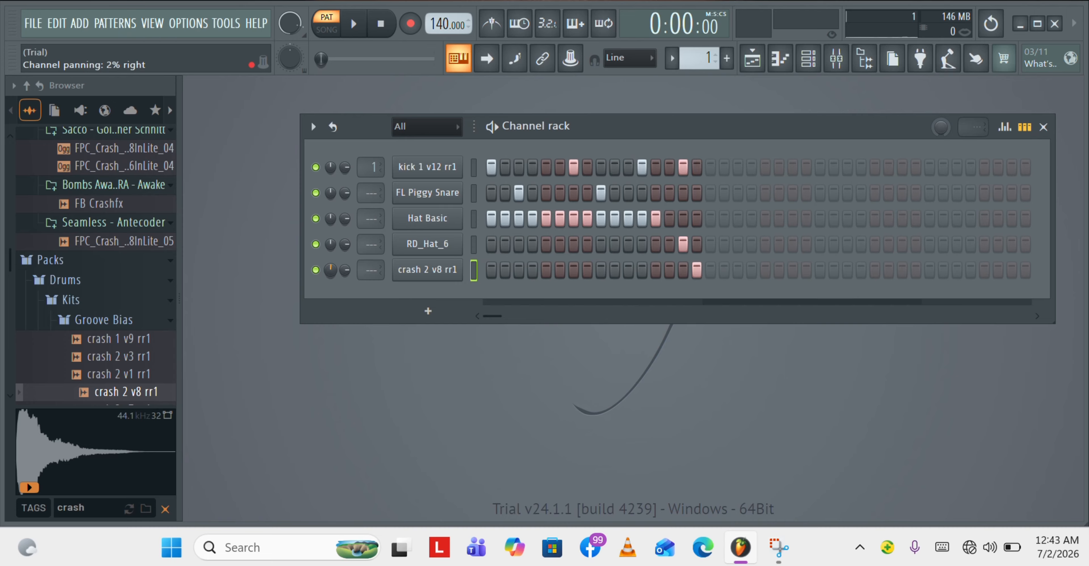
key("space")
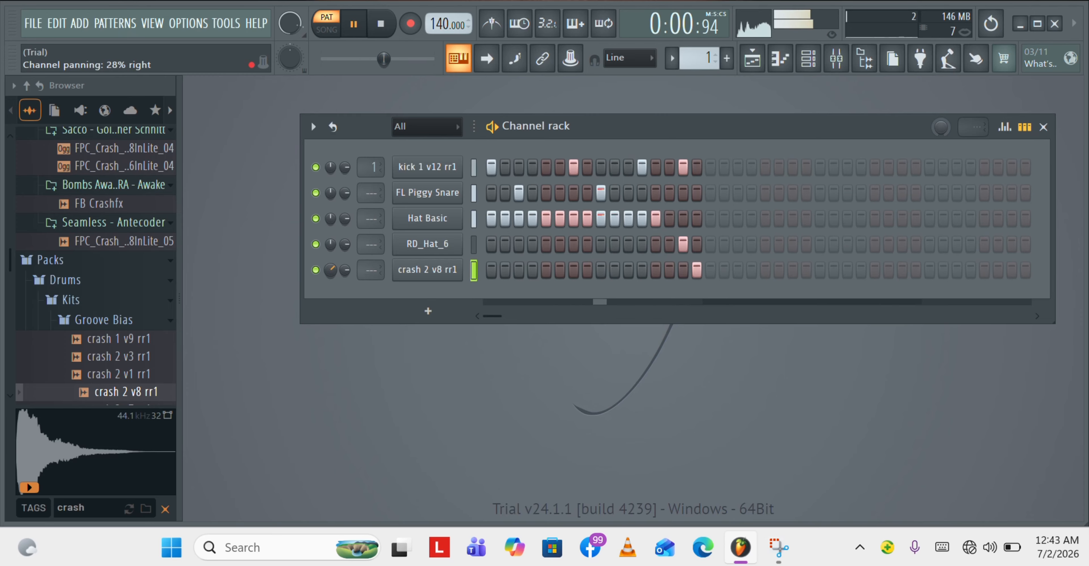
left_click_drag(330, 270, 330, 275)
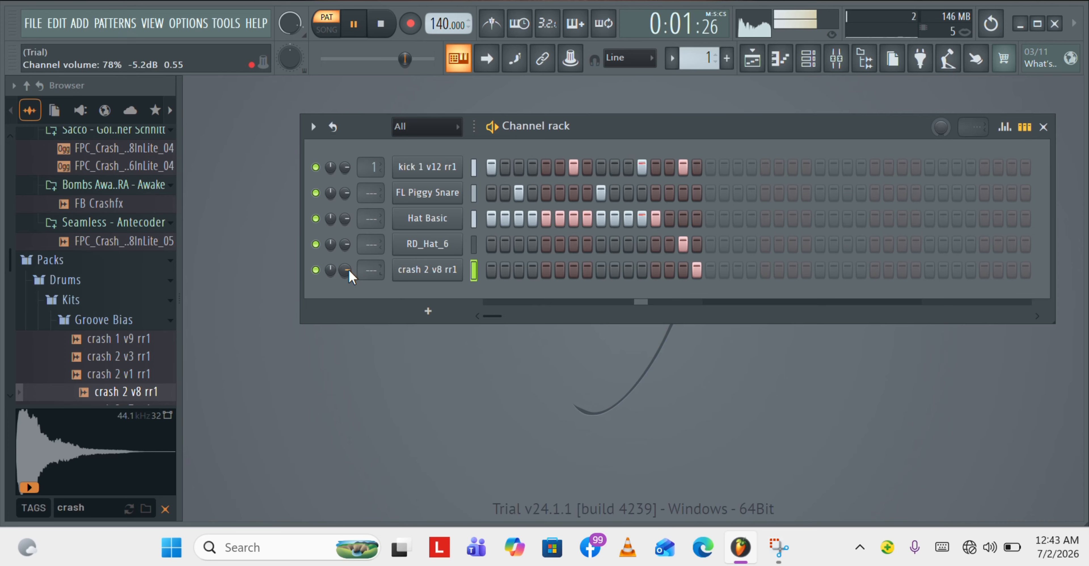
Adjust the crash channel's volume by ear to 32% and stop playback.
left_click_drag(346, 269, 345, 226)
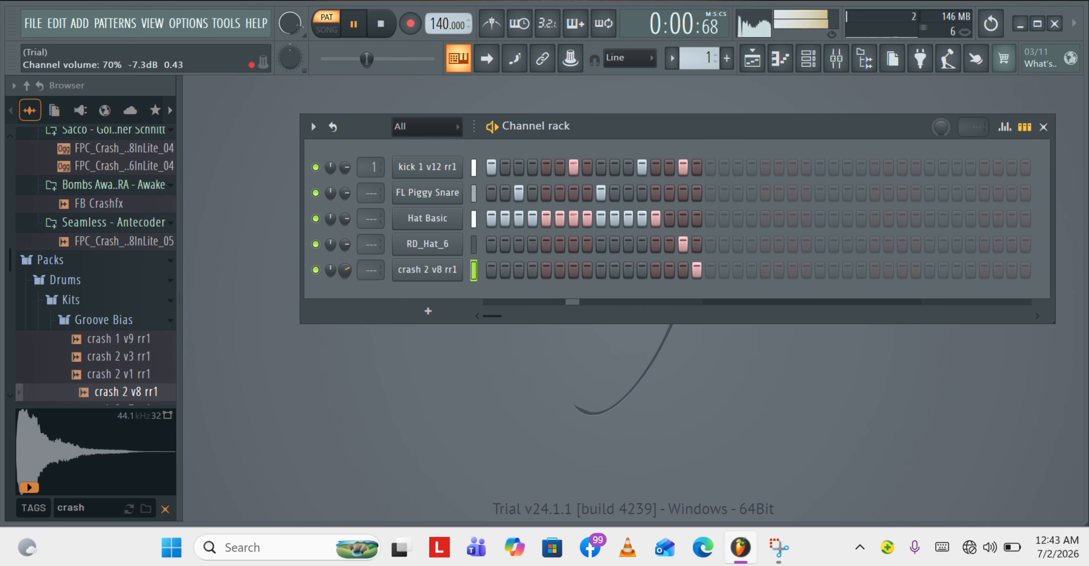
left_click_drag(345, 270, 346, 303)
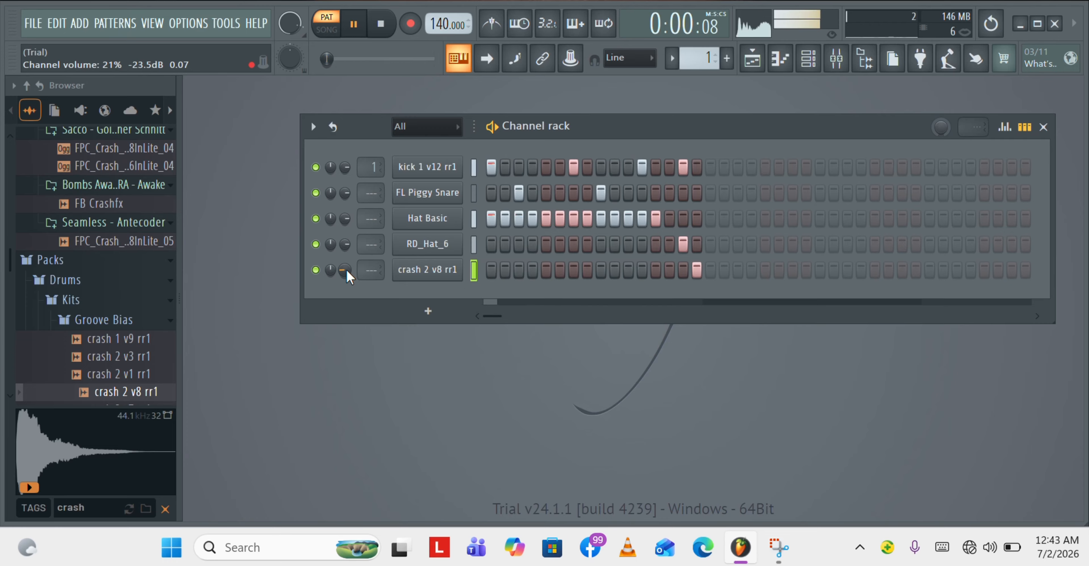
left_click_drag(346, 271, 347, 264)
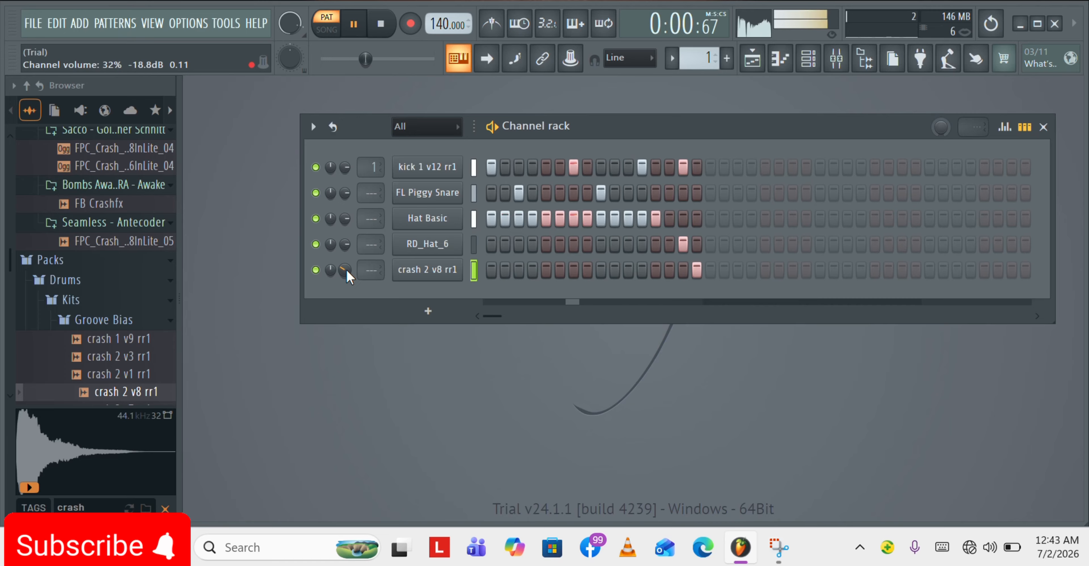
key("space")
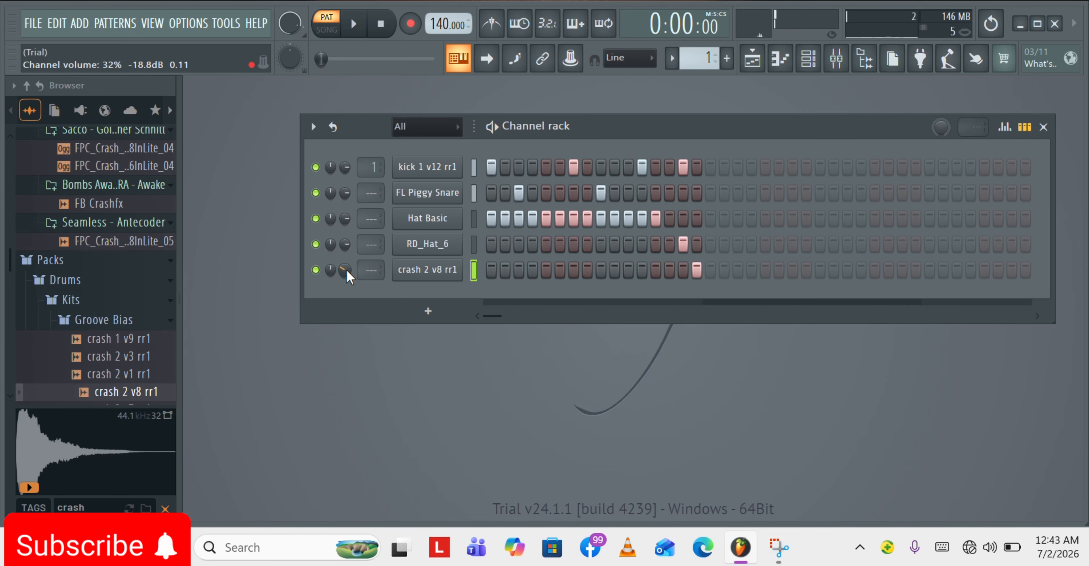
Open the crash channel's sampler settings and pan it partly left after trying the right side with the pattern playing.
left_click(439, 277)
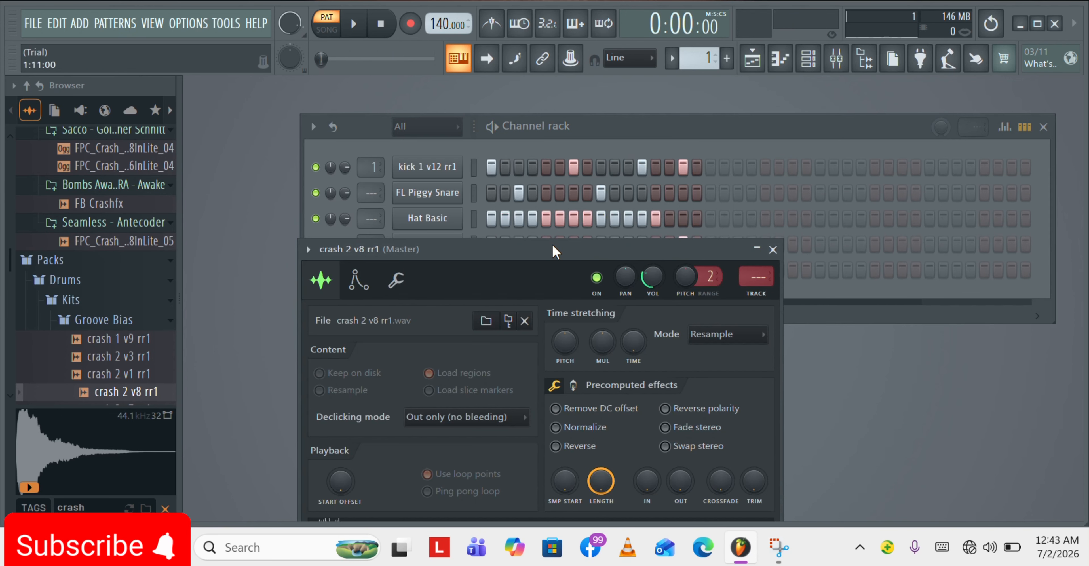
left_click_drag(552, 244, 551, 123)
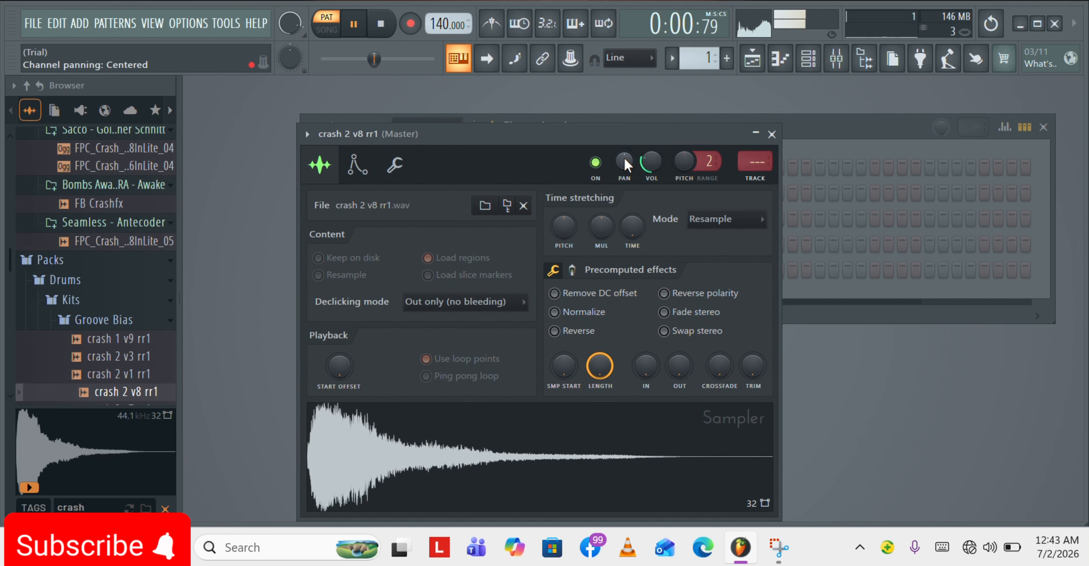
mouse_move(623, 161)
left_mouse_down()
mouse_move(624, 173)
mouse_move(624, 150)
left_mouse_up()
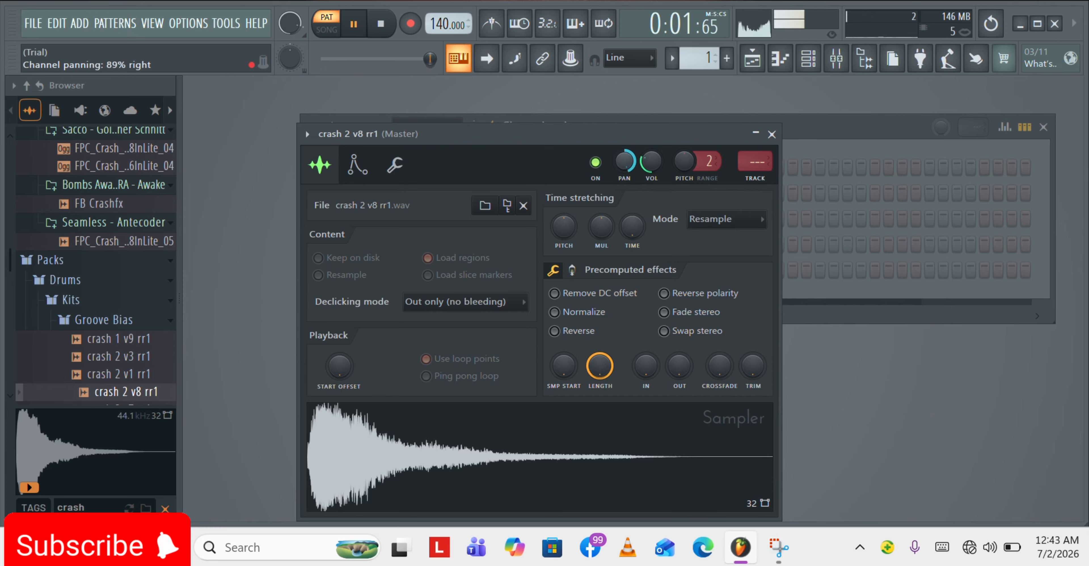
left_click_drag(623, 150, 624, 170)
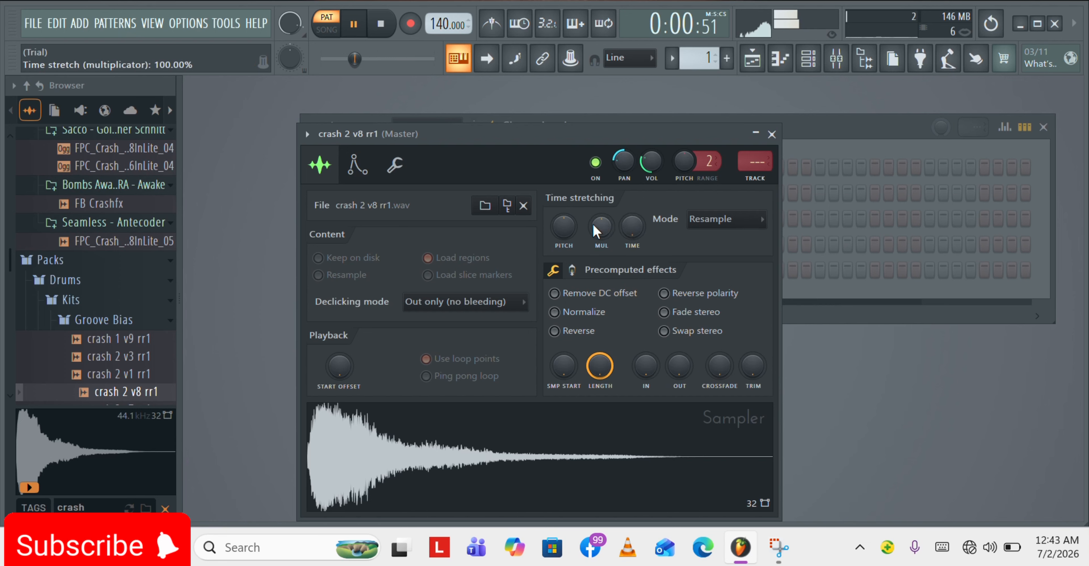
Lower the crash sample's time-stretching pitch by ear, close its sampler settings, and stop playback.
left_click_drag(563, 226, 563, 237)
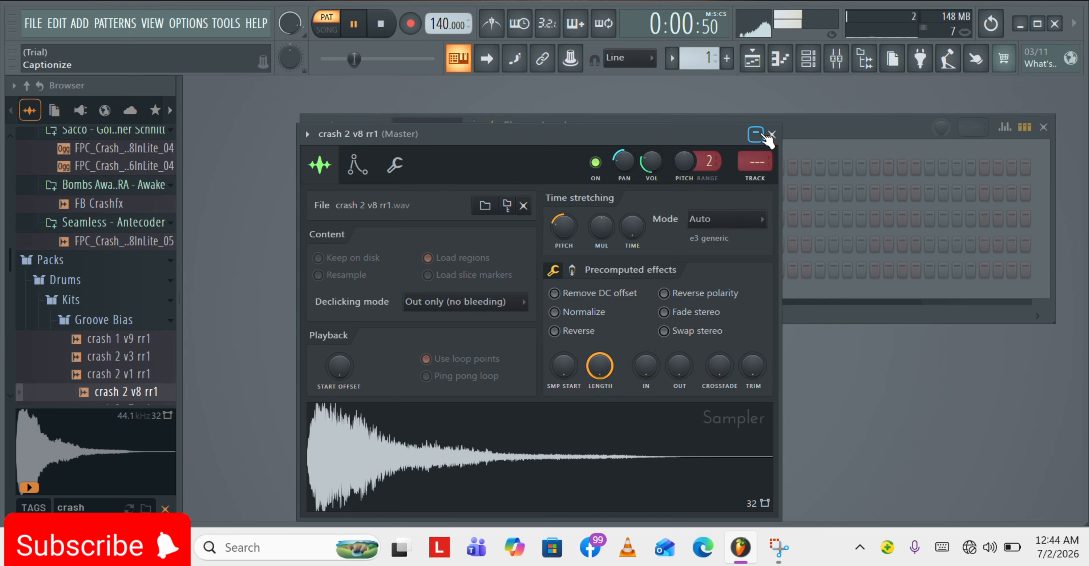
left_click(772, 134)
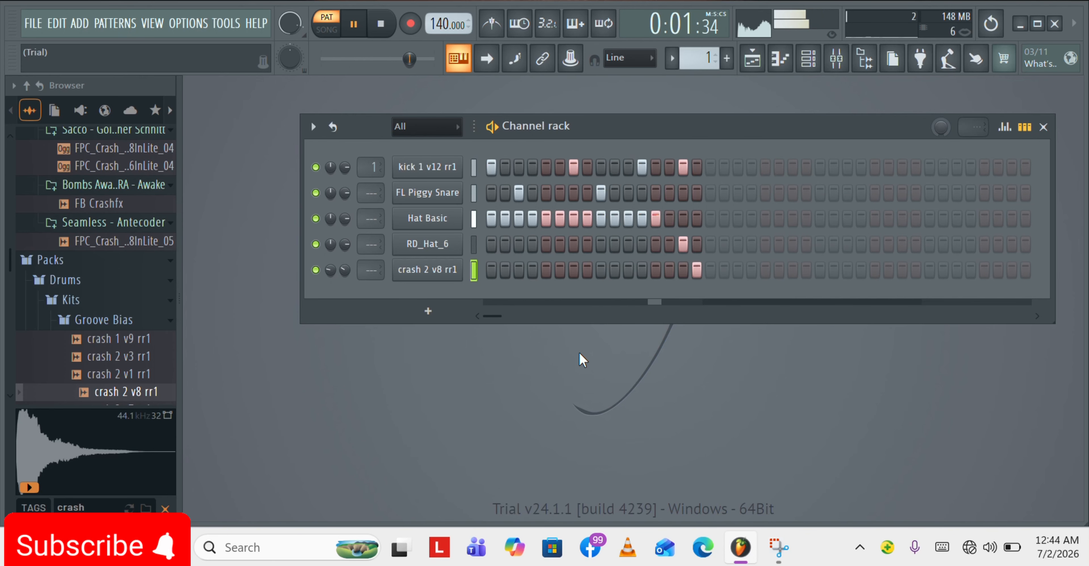
key("space")
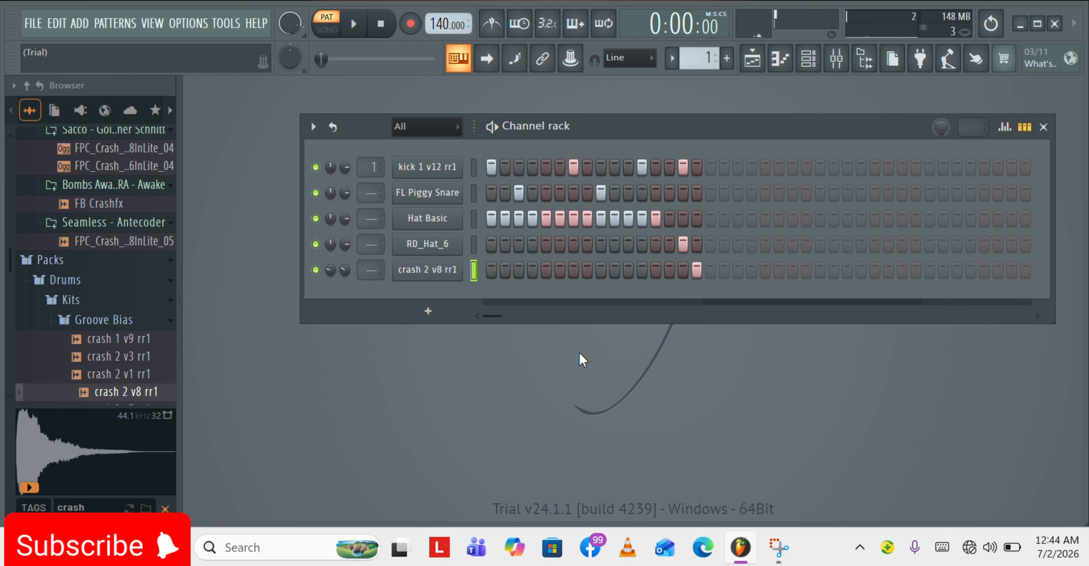